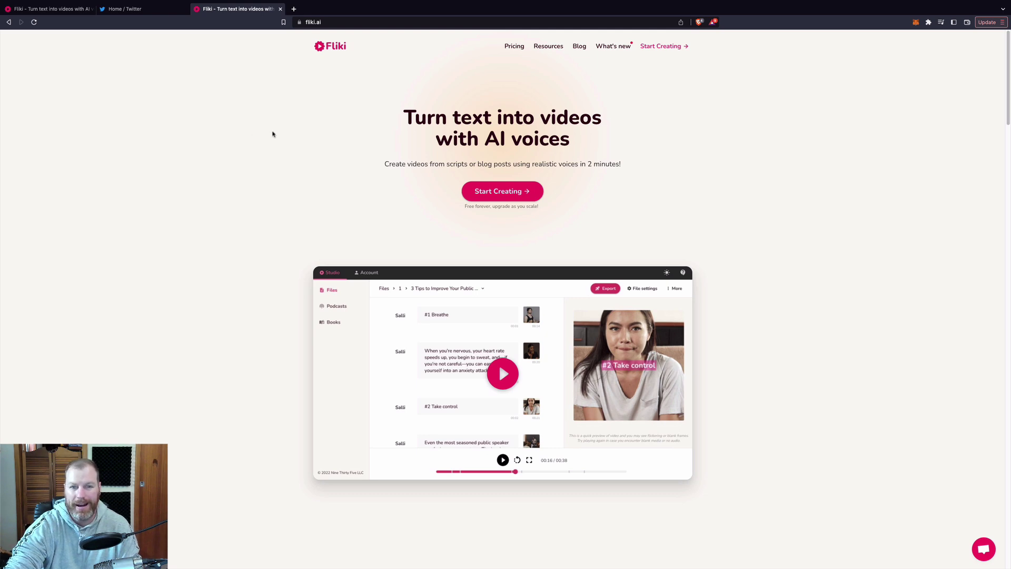
Step: Check the fliki.ai landing page, then return to the Studio Files list
click(53, 9)
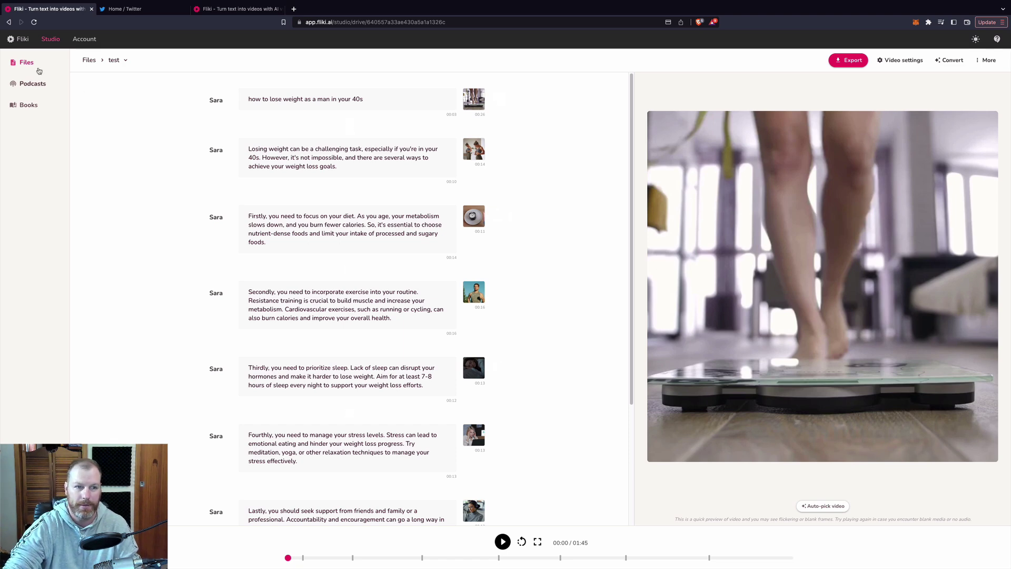
key(ctrl+shift+Tab)
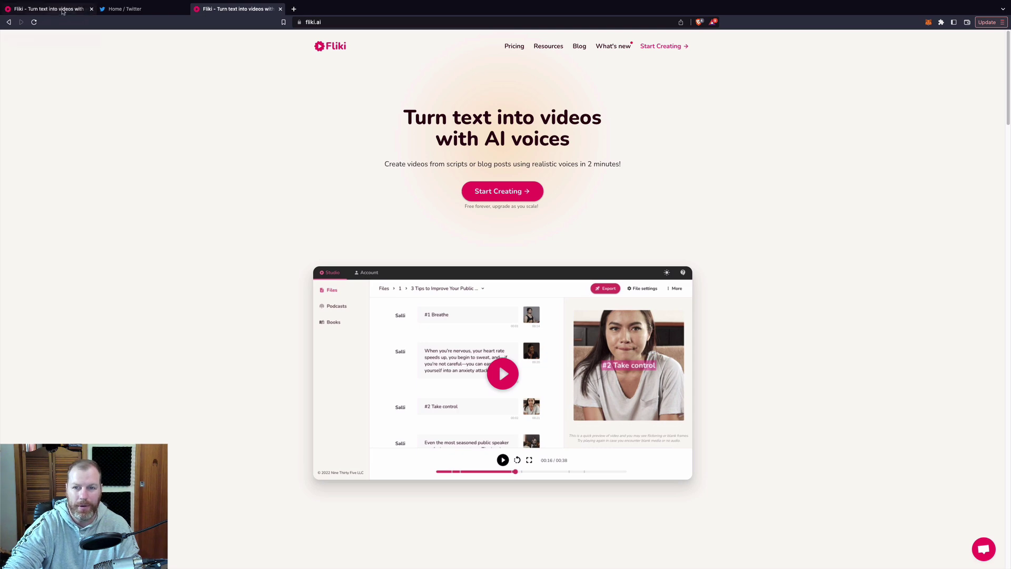
click(62, 11)
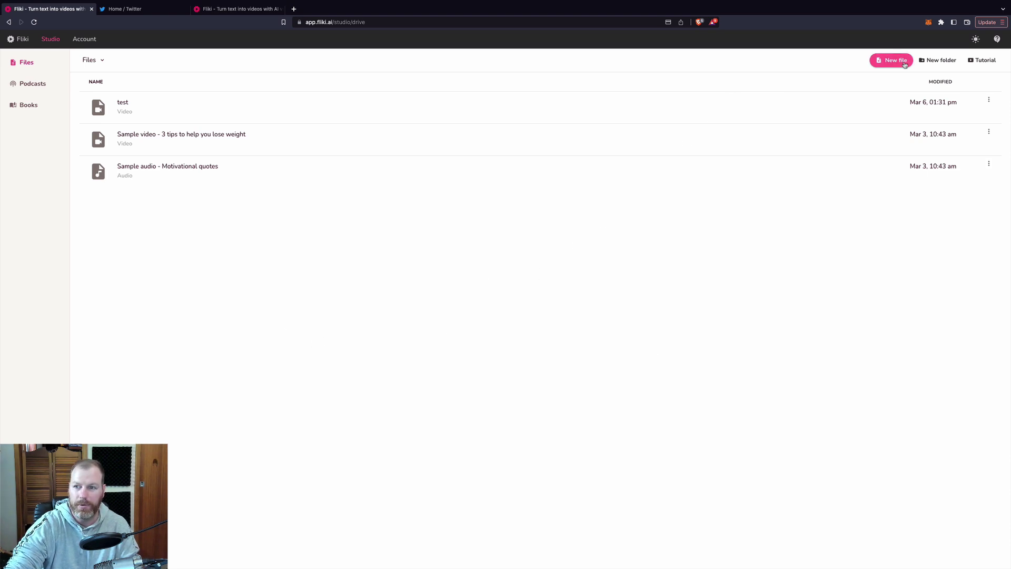
Step: Create a new English video file named 'Fitness 1'
click(886, 64)
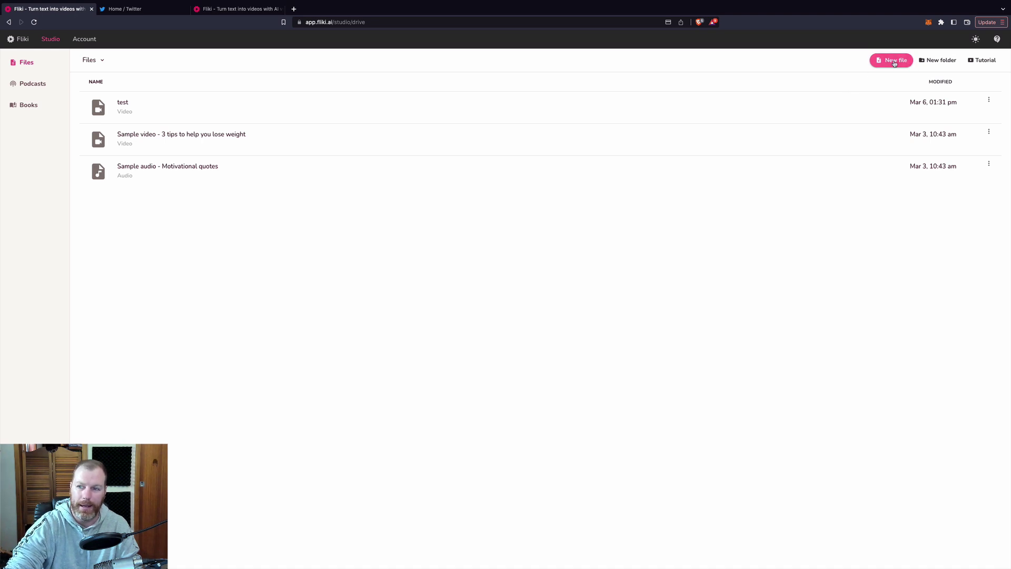
click(894, 64)
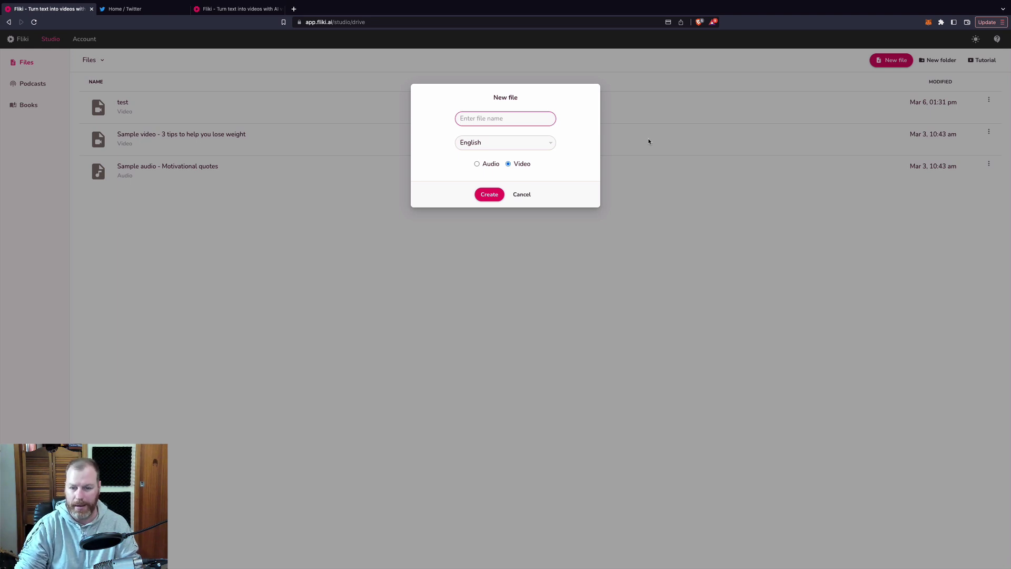
text(F)
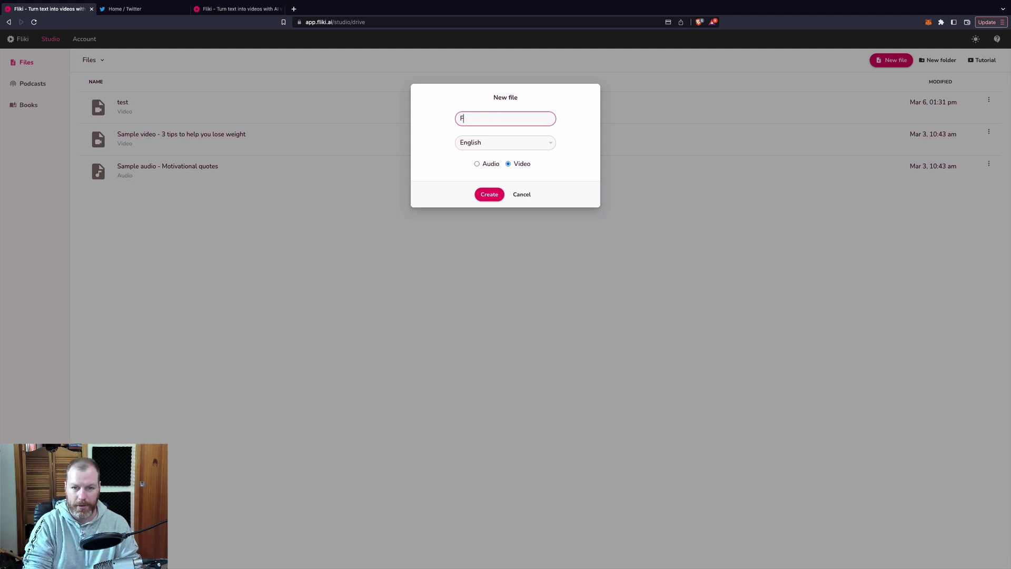
text(itness)
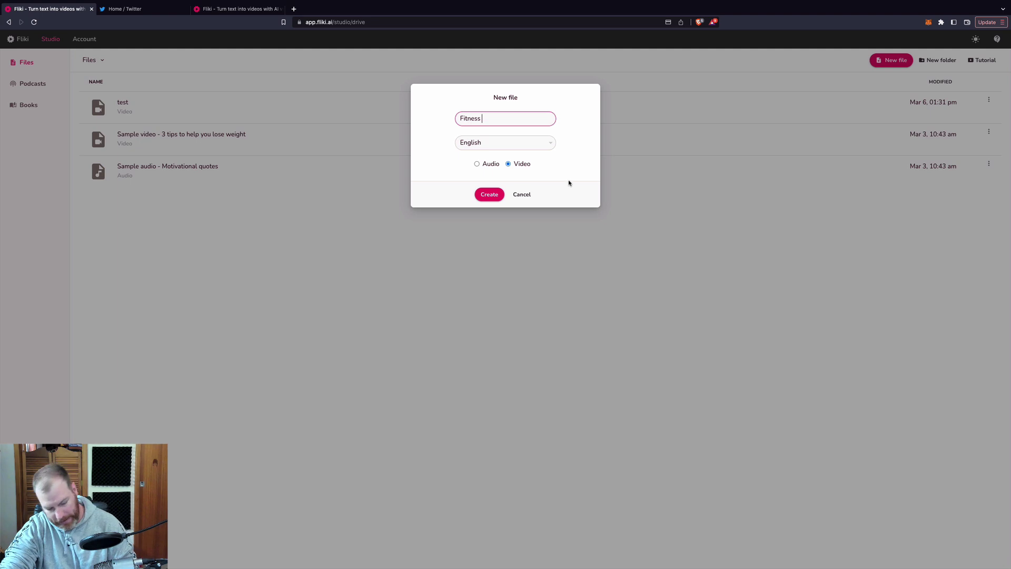
text( 1)
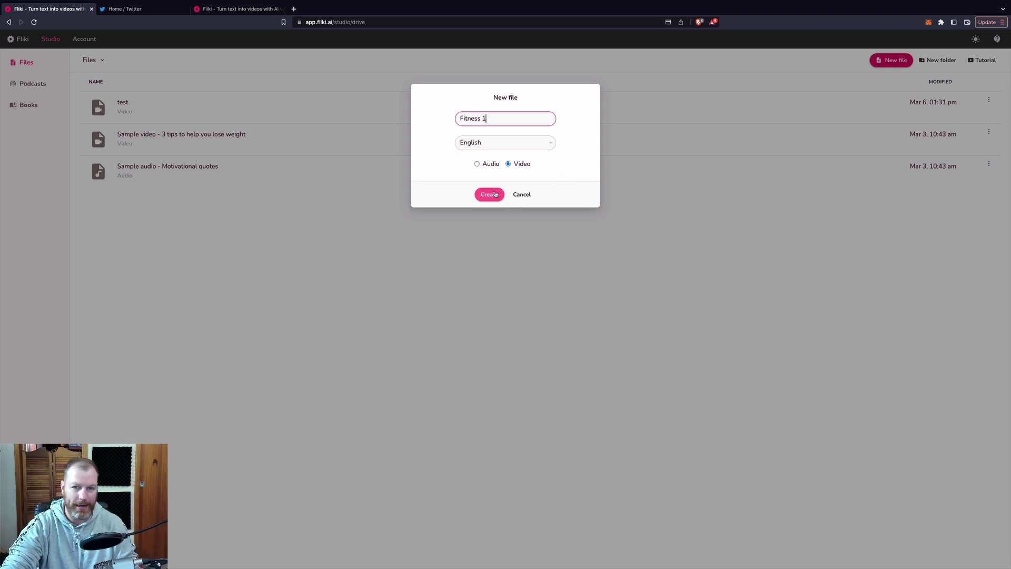
click(489, 194)
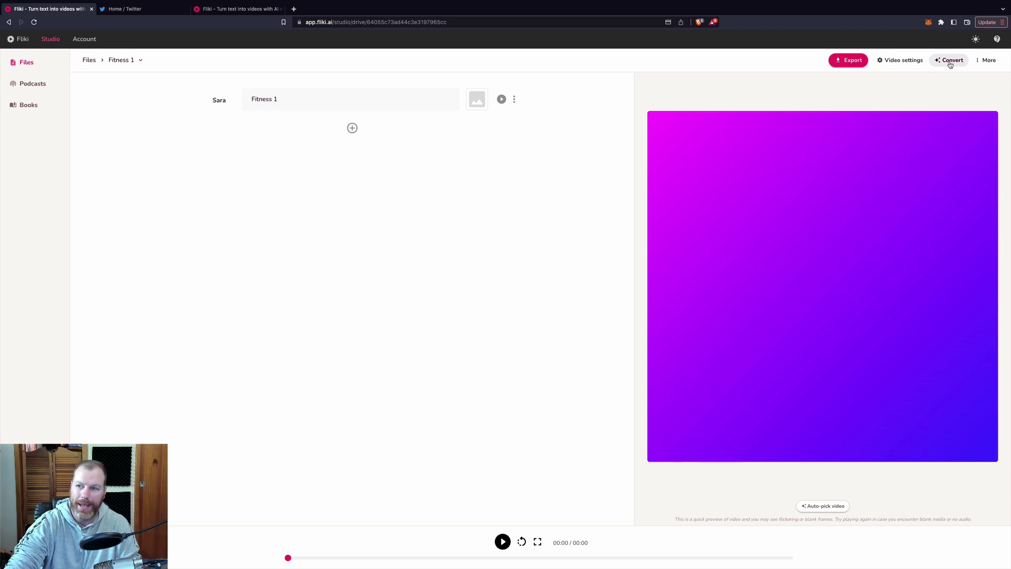
Step: Start Idea to video with the idea 'how people over the age of 30 can lose weight fast.'
click(951, 62)
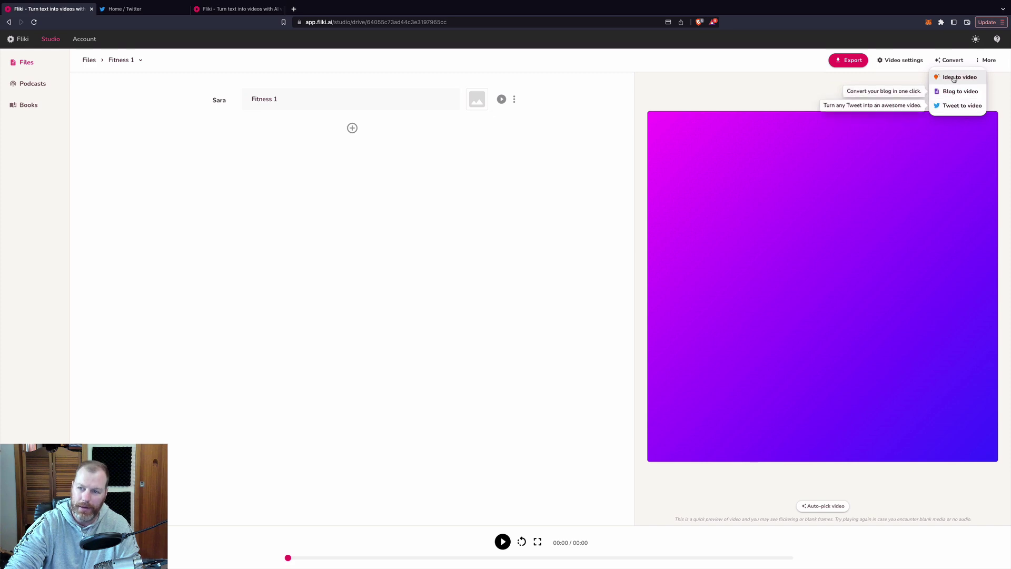
click(954, 78)
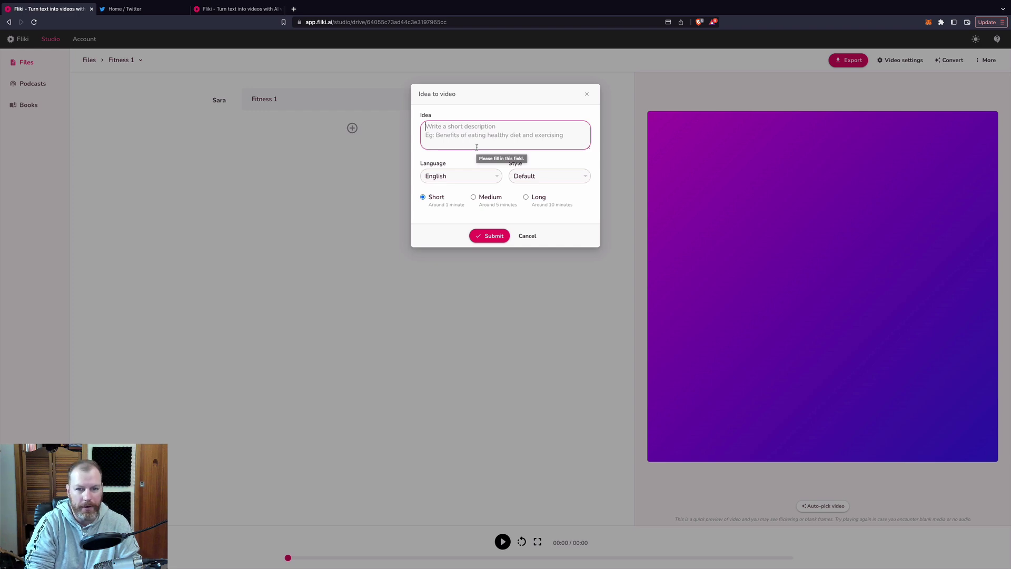
text(How women over the age of 4)
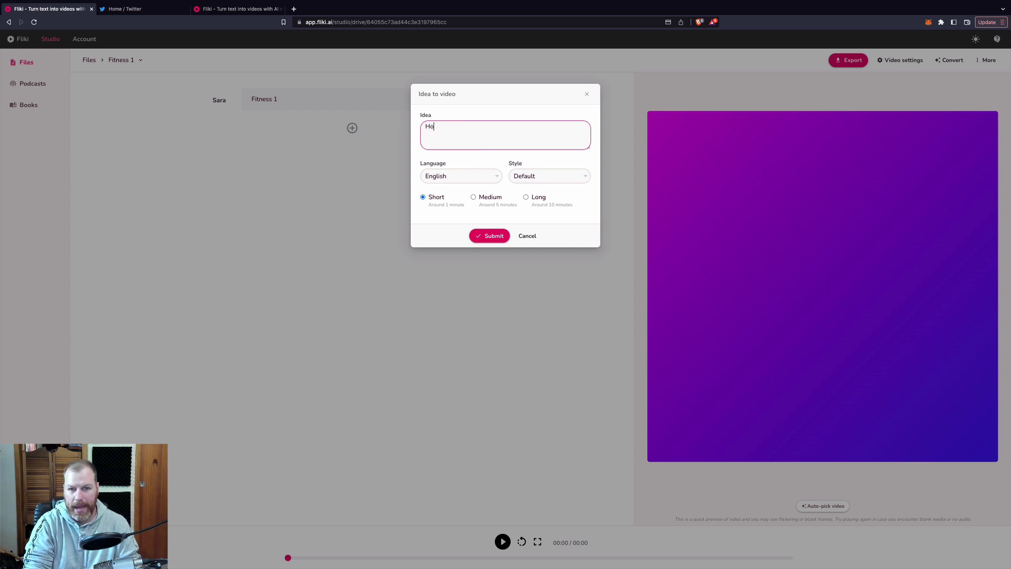
key(BackSpace)
key(BackSpace)
key(BackSpace)
key(BackSpace)
key(BackSpace)
key(BackSpace)
key(BackSpace)
key(BackSpace)
key(BackSpace)
key(BackSpace)
key(BackSpace)
key(BackSpace)
key(BackSpace)
key(BackSpace)
key(BackSpace)
key(BackSpace)
key(BackSpace)
key(BackSpace)
key(BackSpace)
key(BackSpace)
key(BackSpace)
key(BackSpace)
key(BackSpace)
key(BackSpace)
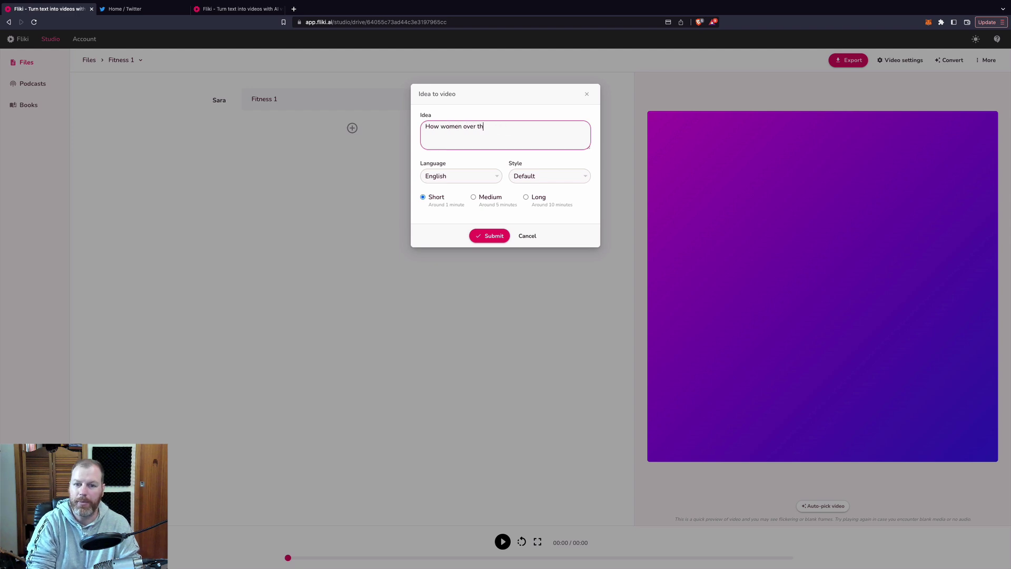
text(pp)
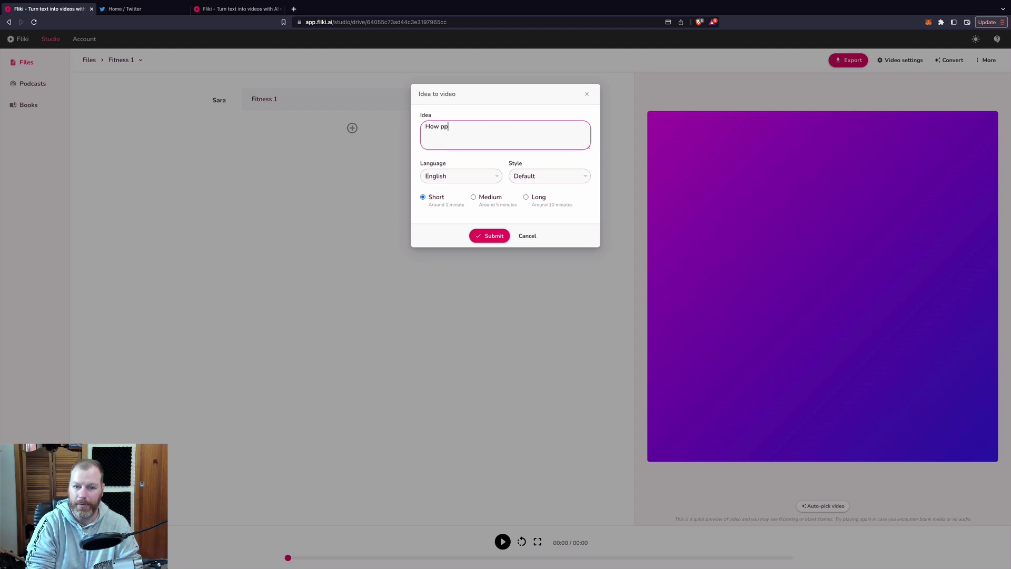
text(eople over the av)
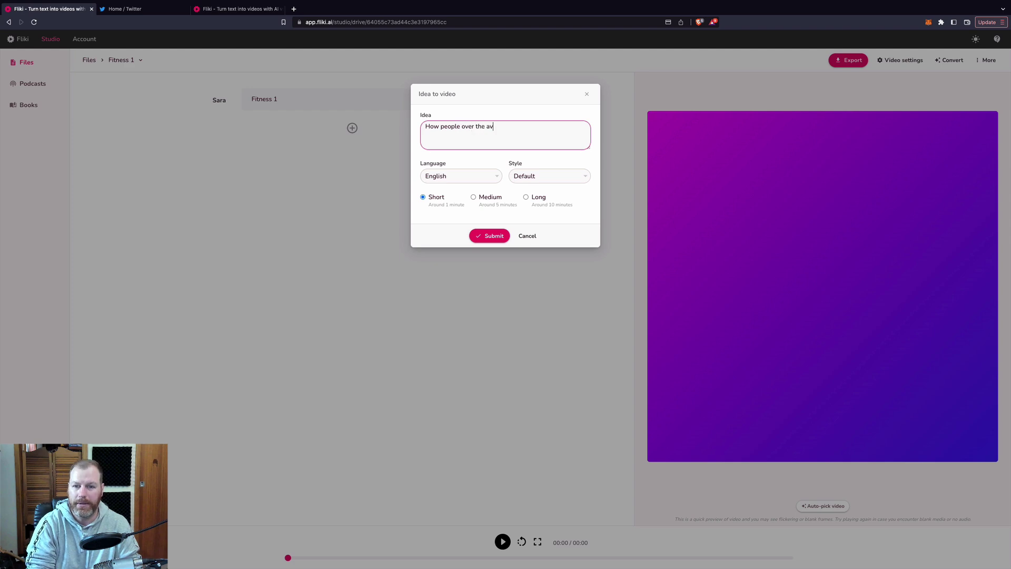
key(BackSpace)
text(ge of 30)
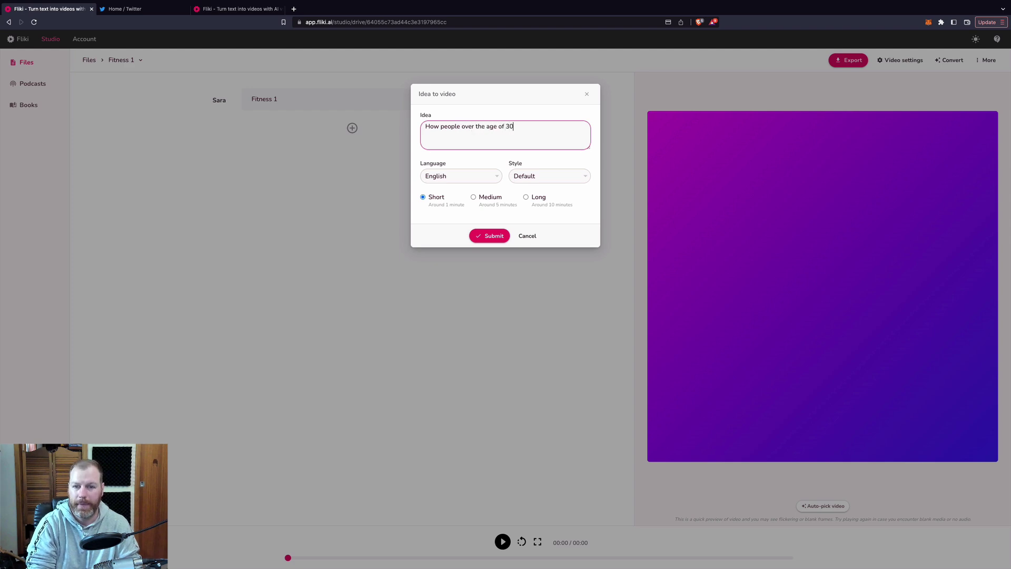
text( can )
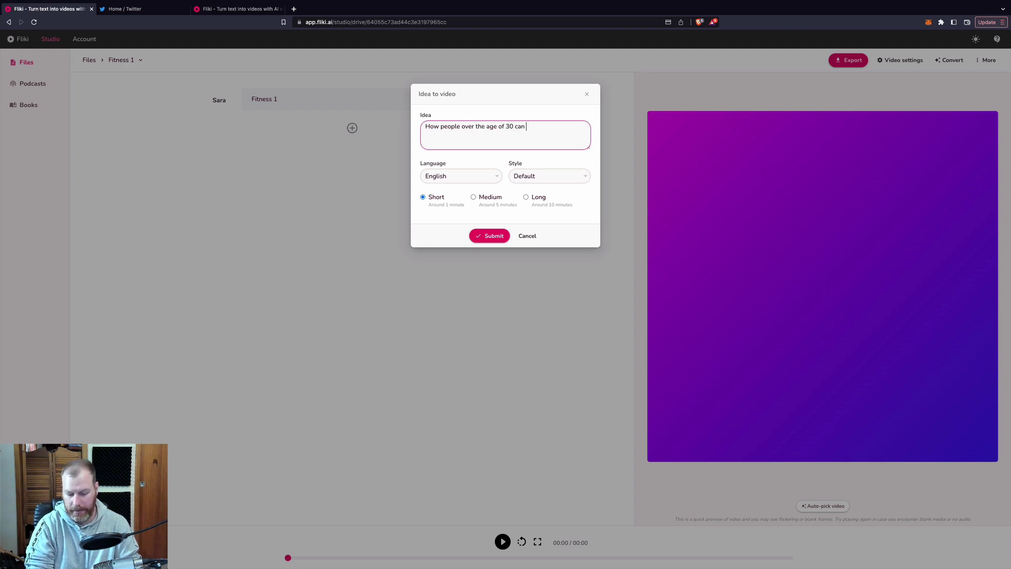
text(lose w)
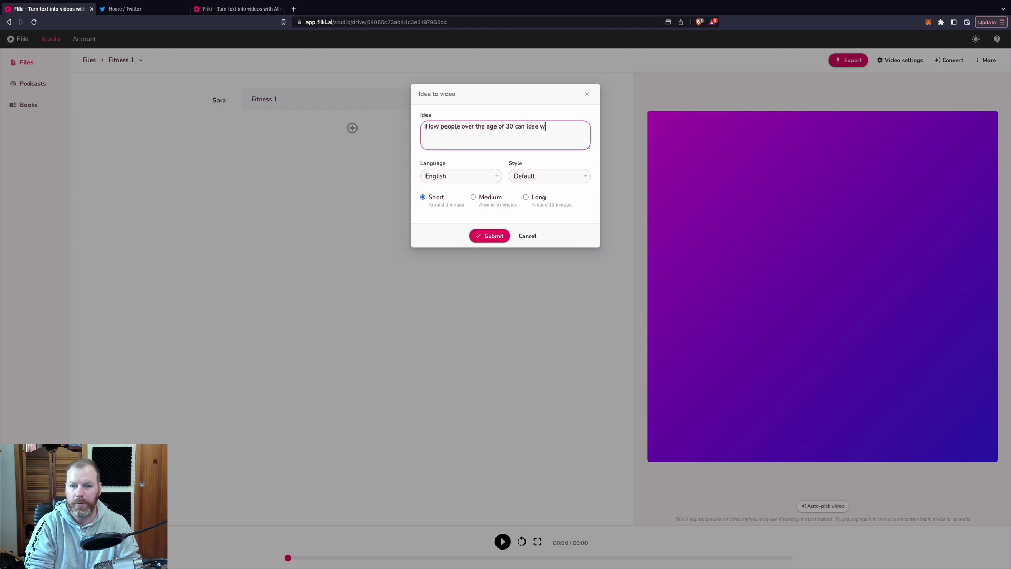
text(eight fast.)
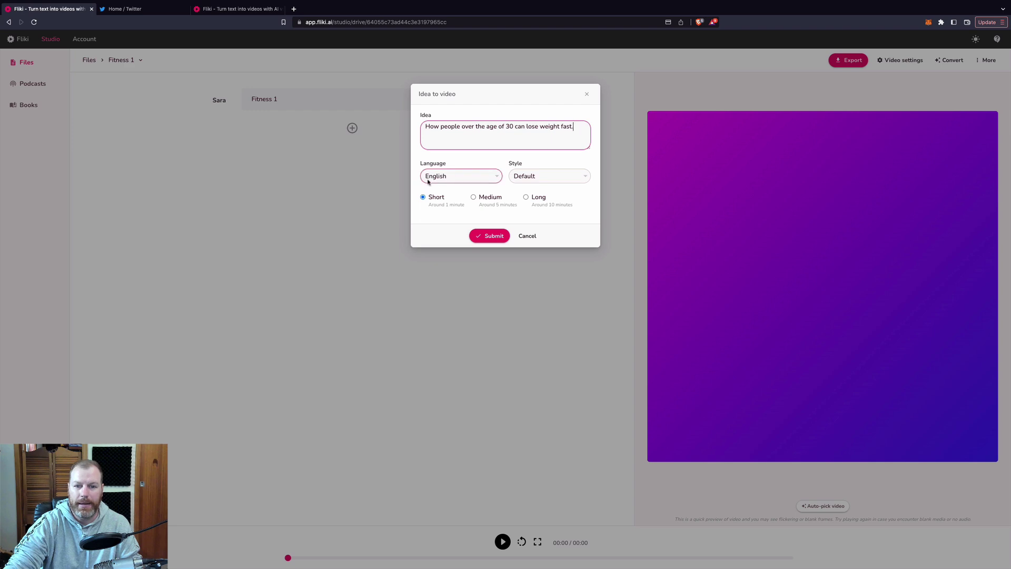
Step: Set the script style to Motivational, keep Short, and submit the idea
click(549, 175)
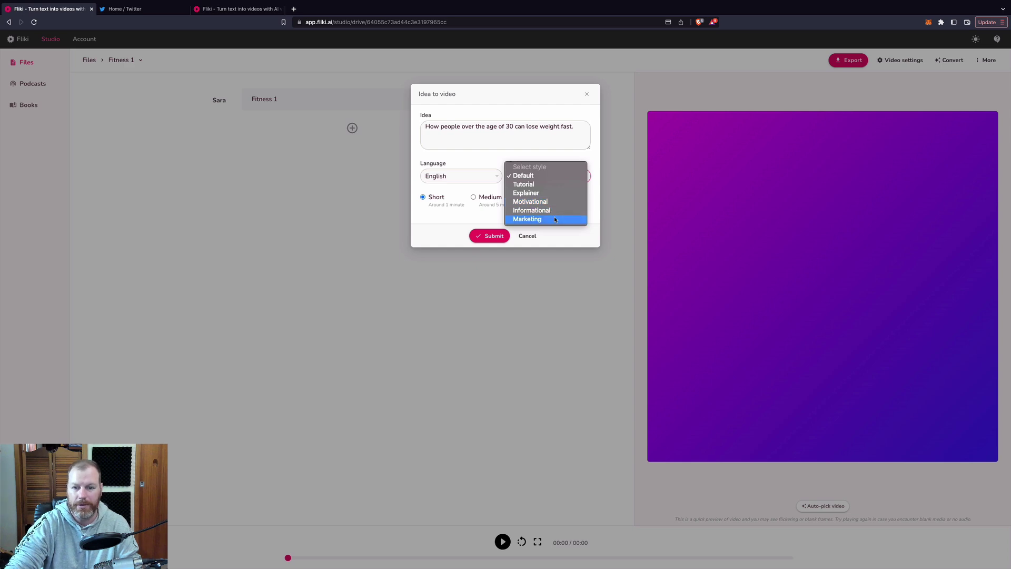
click(554, 201)
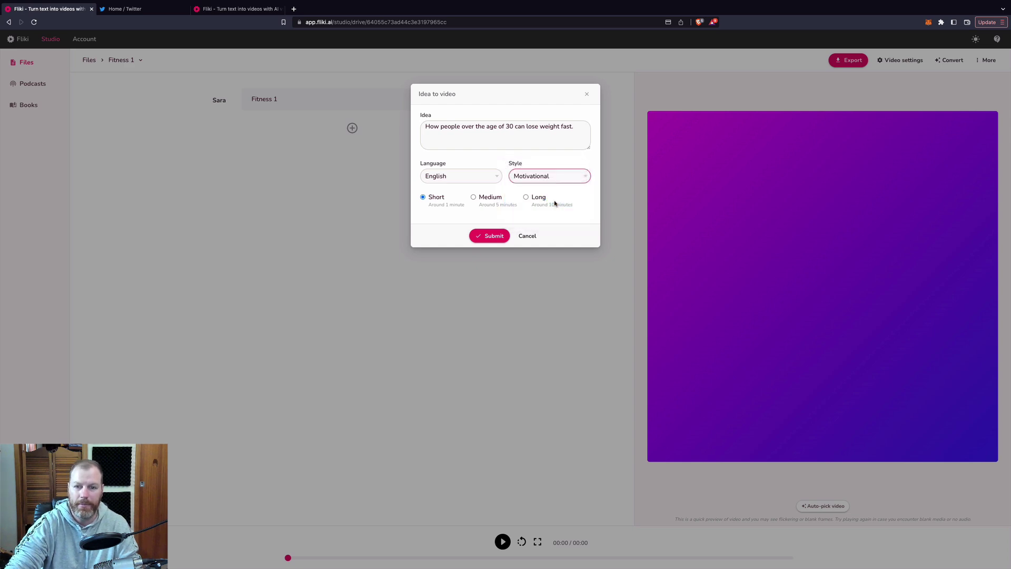
click(494, 238)
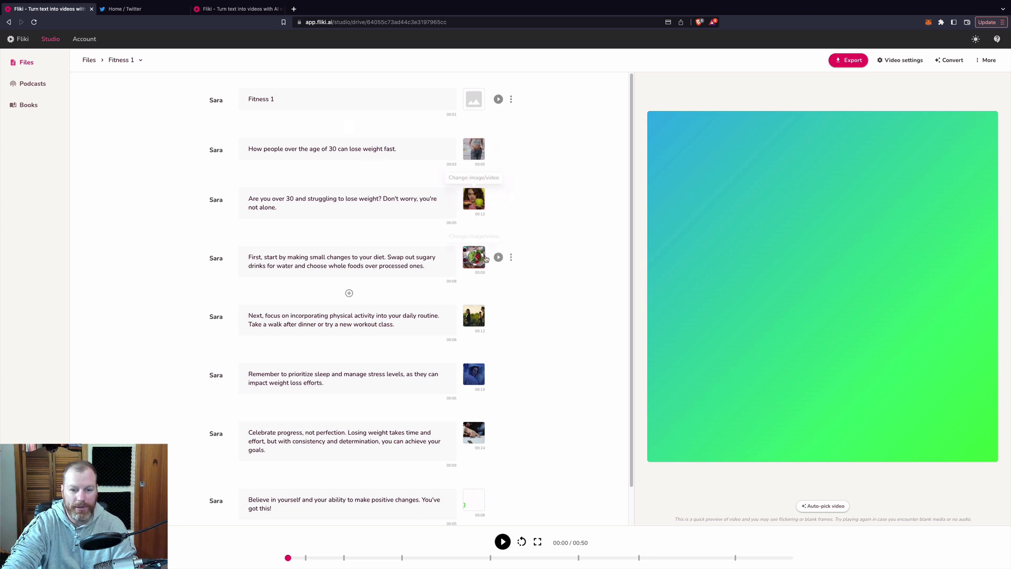
scroll(400, 345, down, 1)
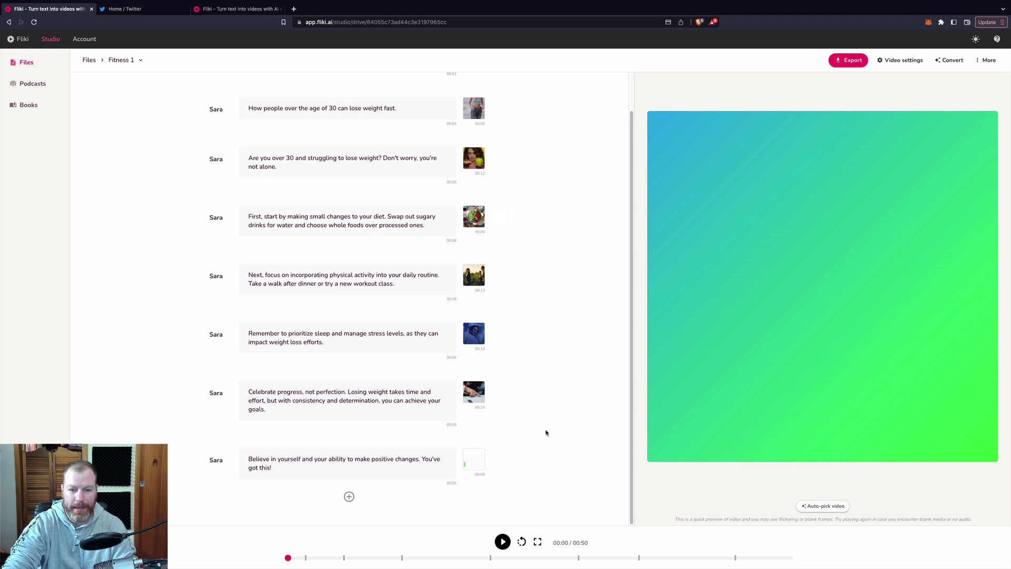
scroll(546, 432, up, 1)
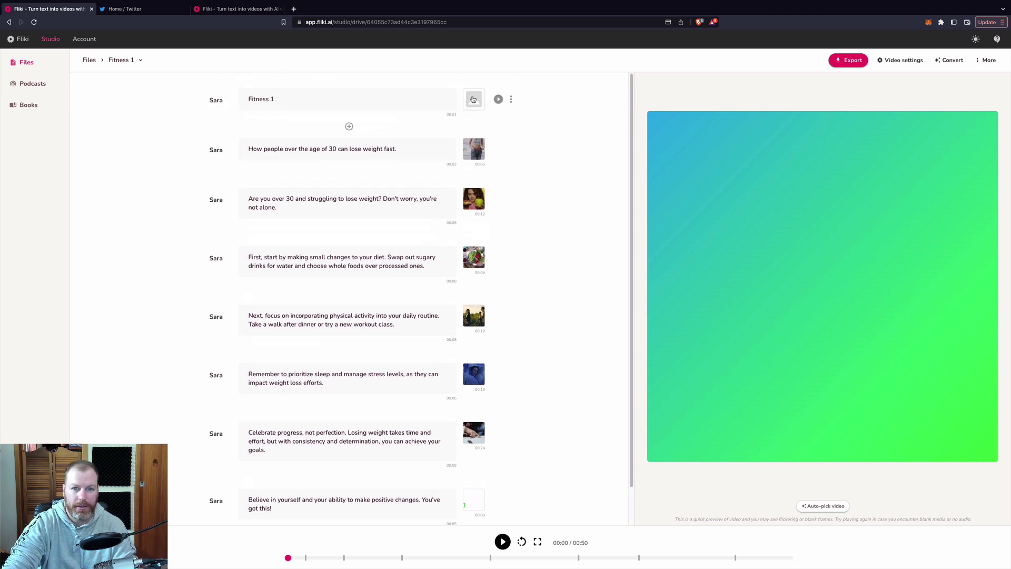
click(510, 100)
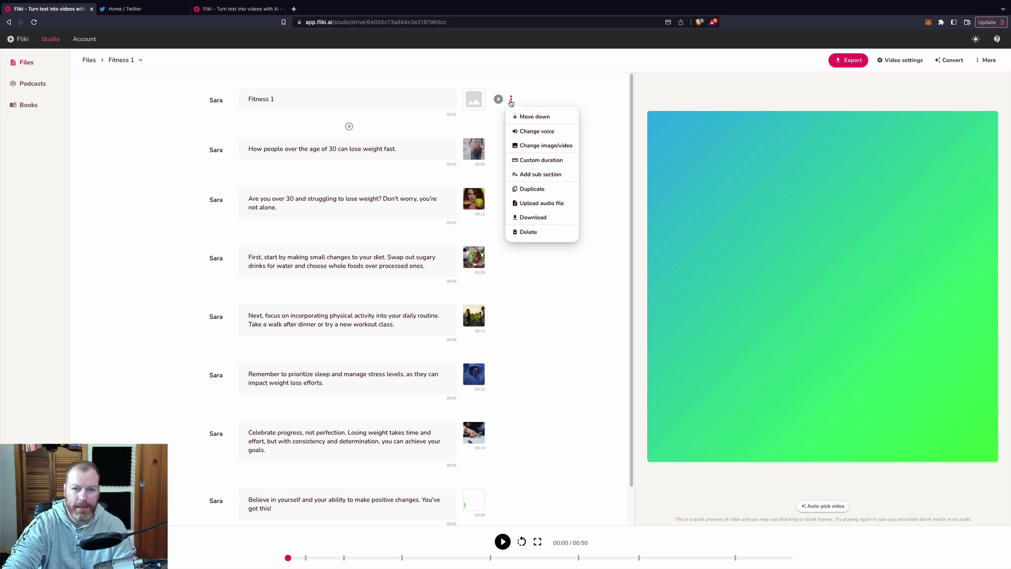
click(529, 232)
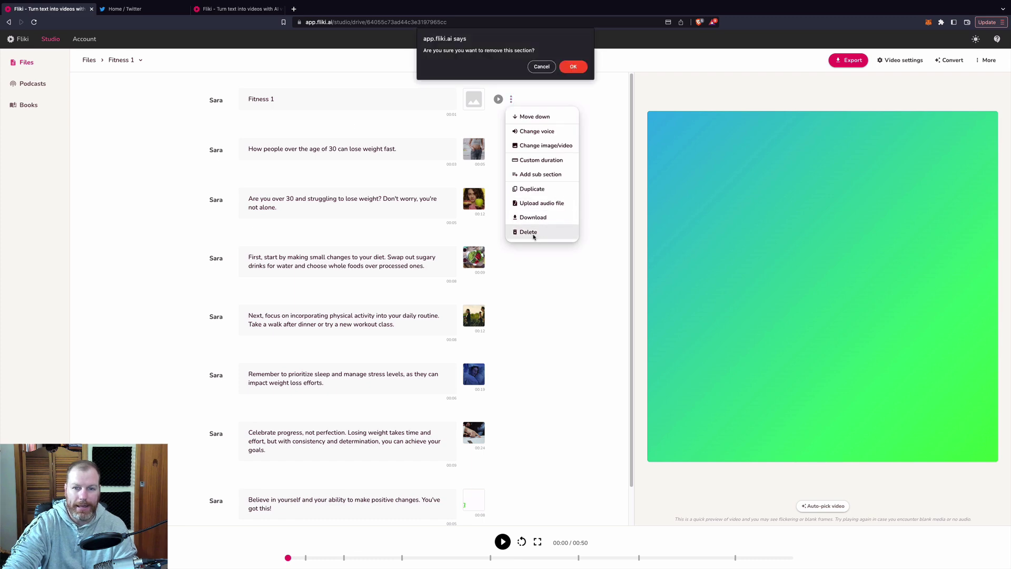
click(573, 67)
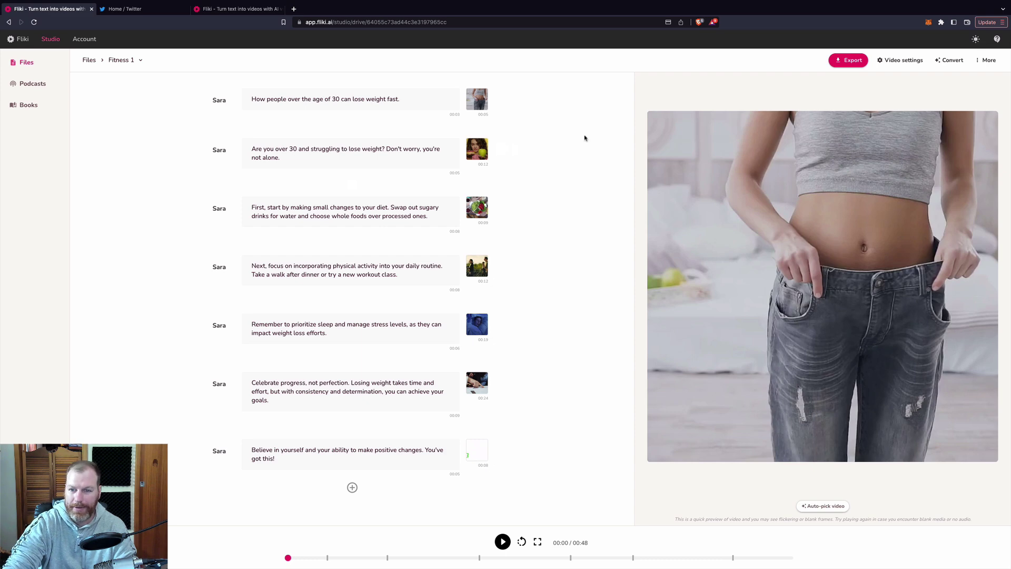
Step: Play the preview through to the sleep scene at 00:30 with yellow subtitles
key(space)
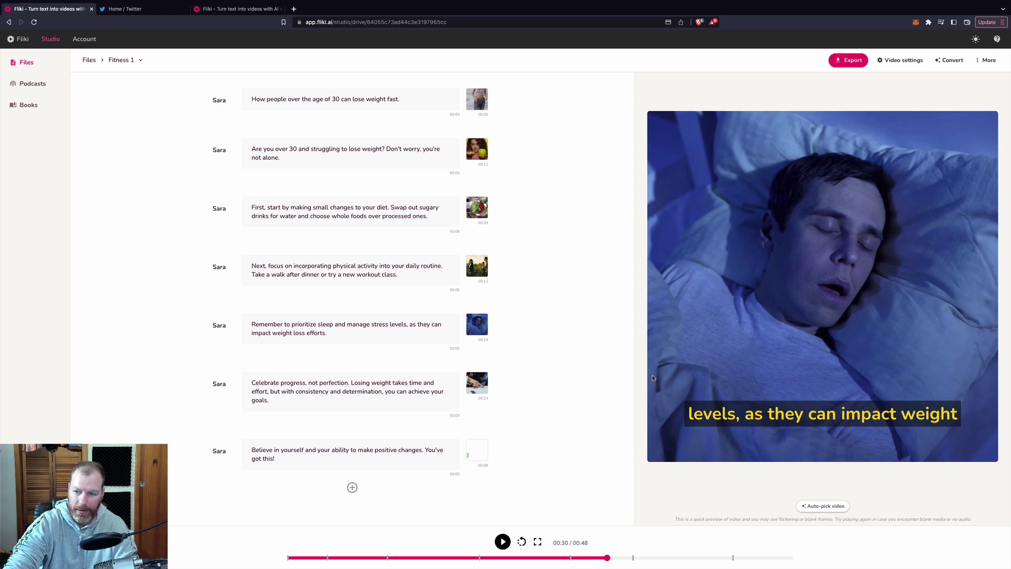
Step: Change the video size to Portrait, keep the yellow subtitle colour, and save
click(900, 63)
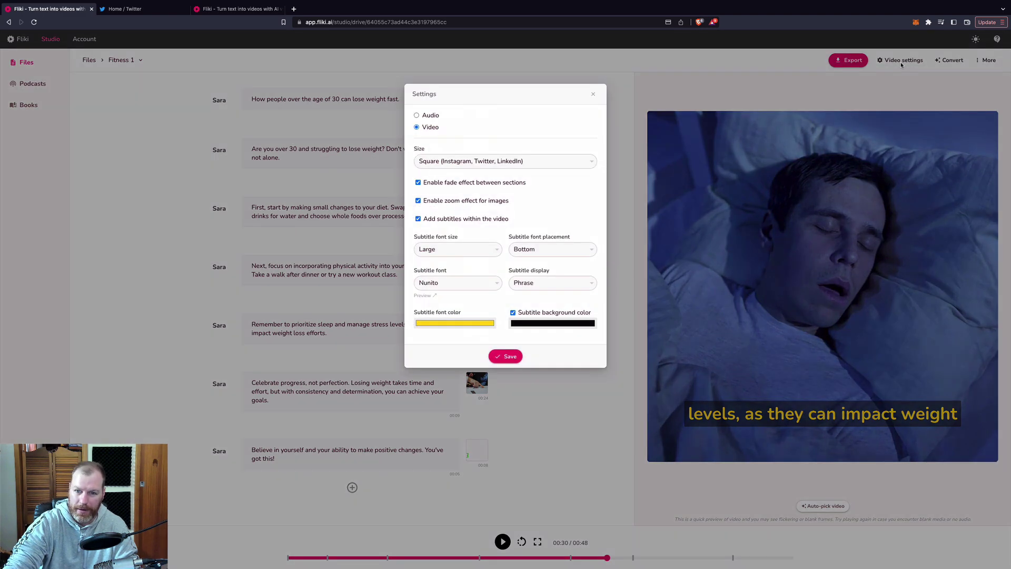
click(483, 162)
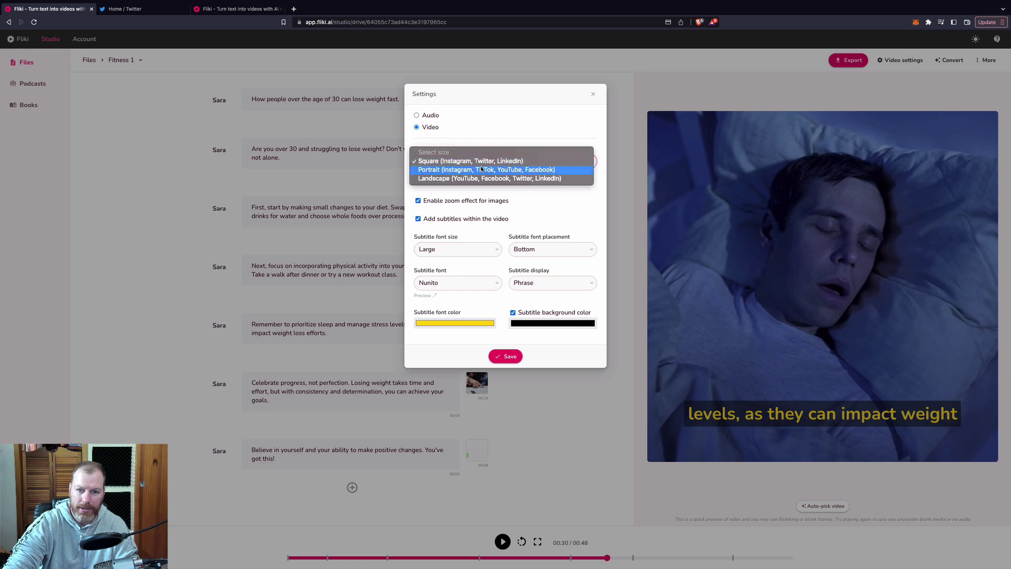
click(451, 171)
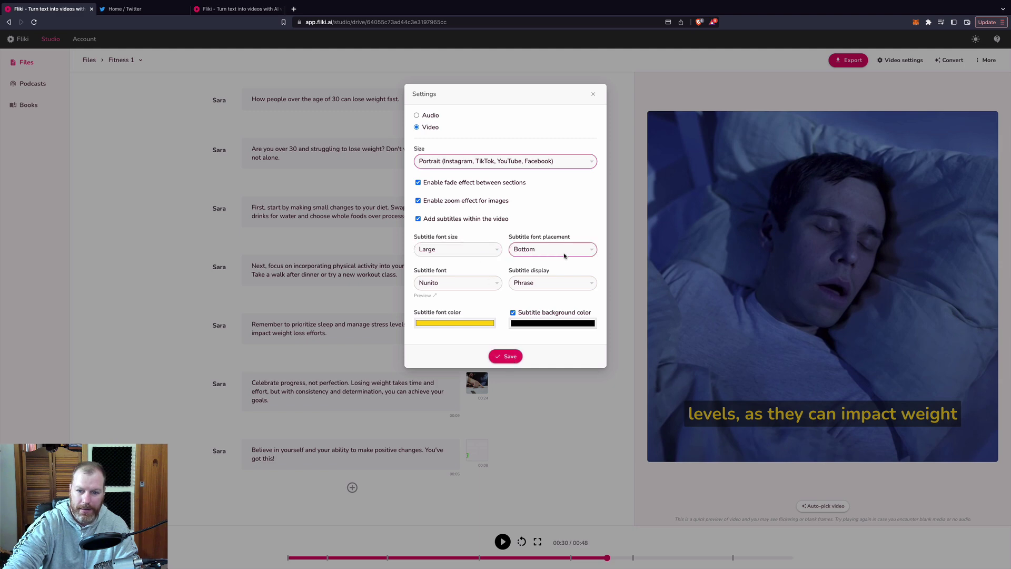
click(469, 324)
click(495, 300)
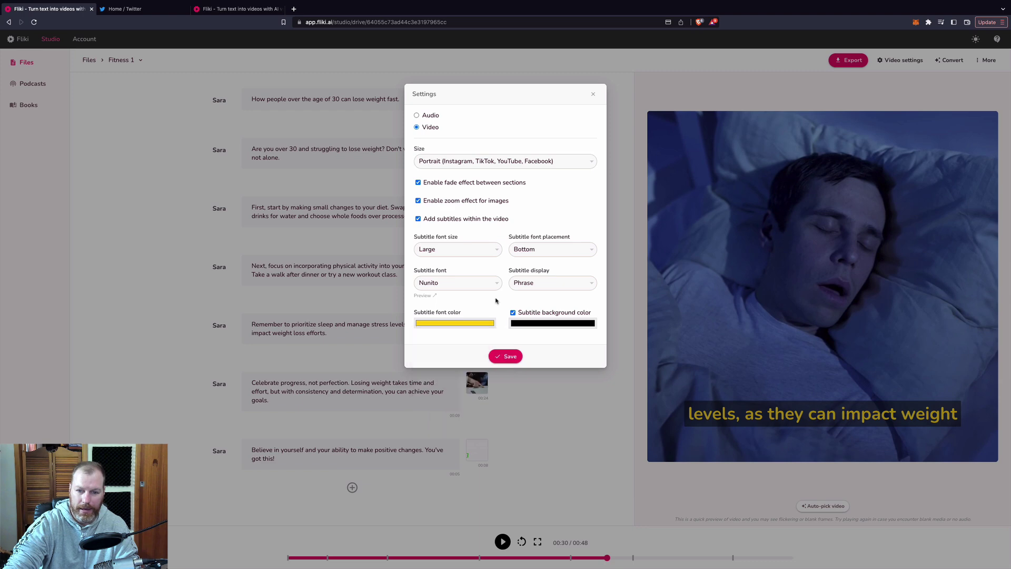
click(509, 357)
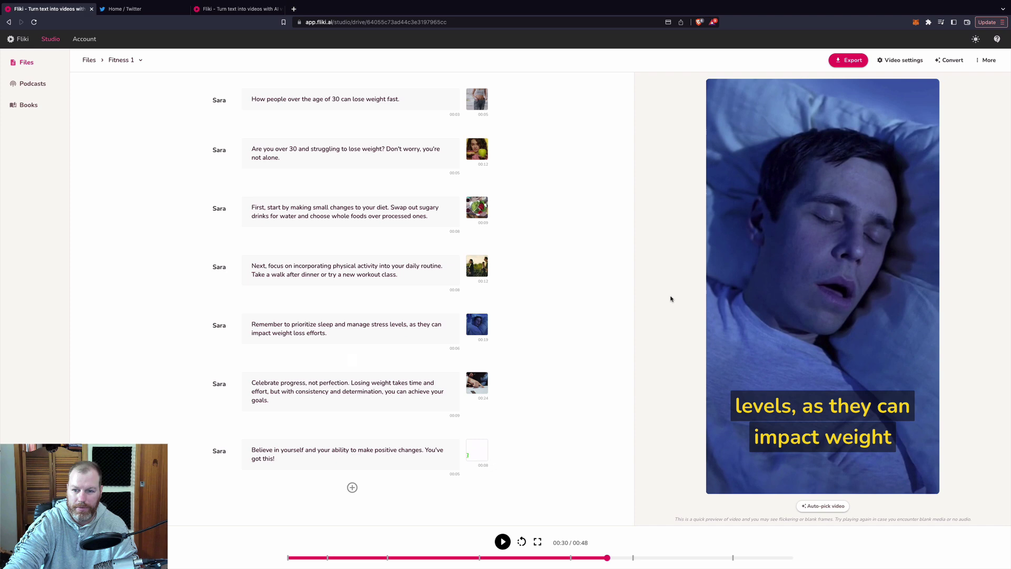
Step: Lower the background music volume to 10% and search the library for 'motivational'
click(988, 62)
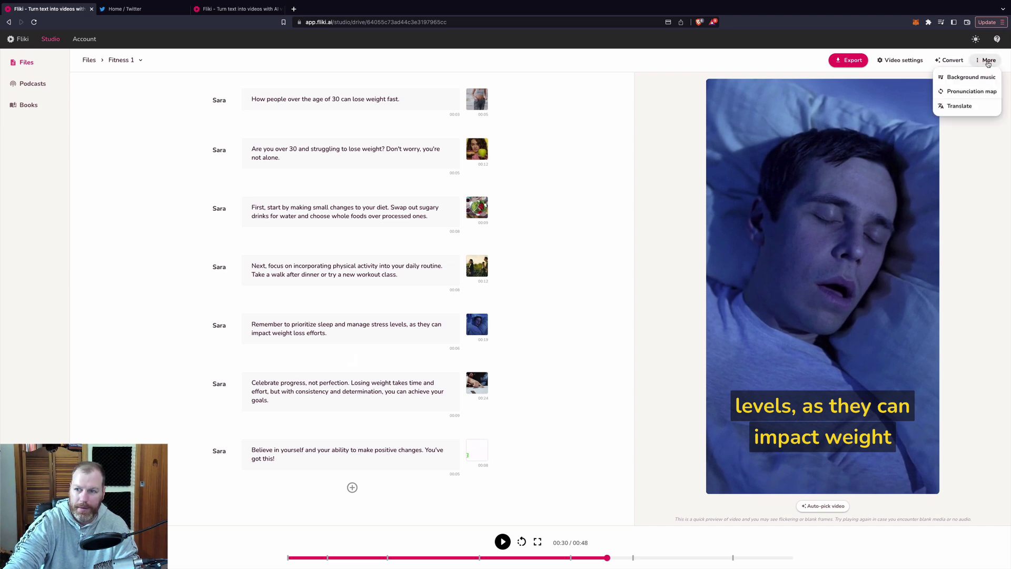
click(959, 79)
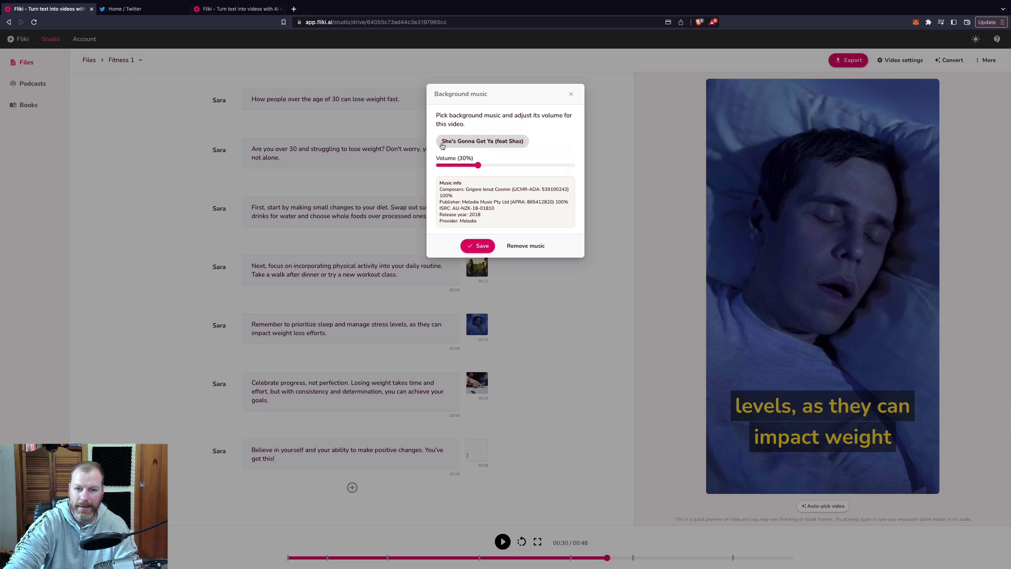
drag(478, 166, 451, 170)
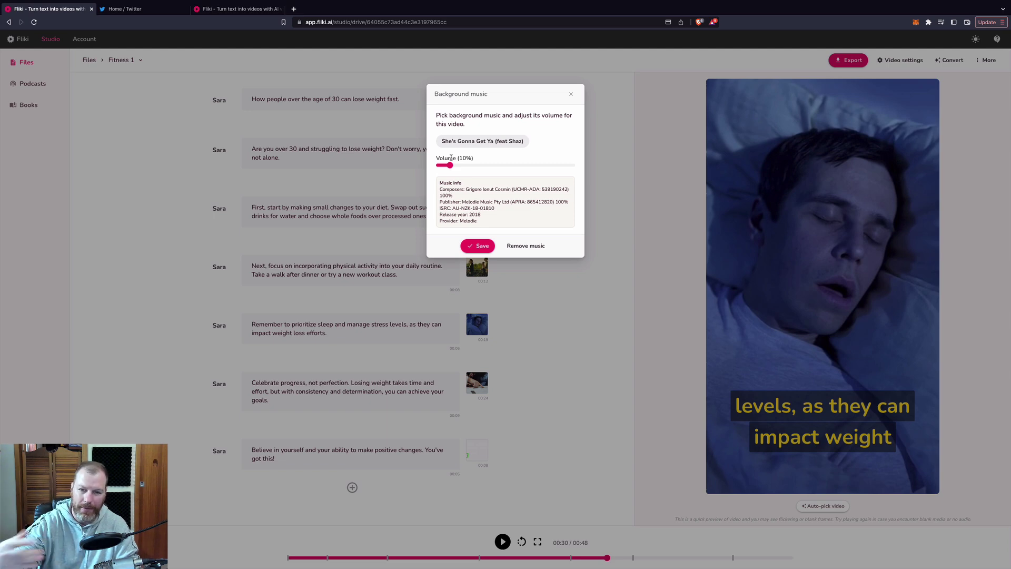
click(494, 143)
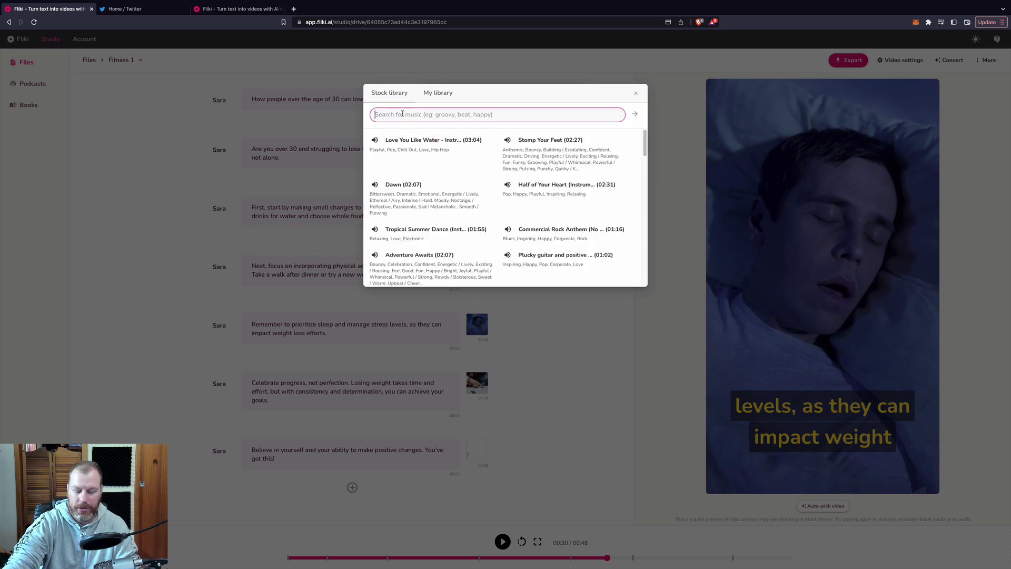
text(mot)
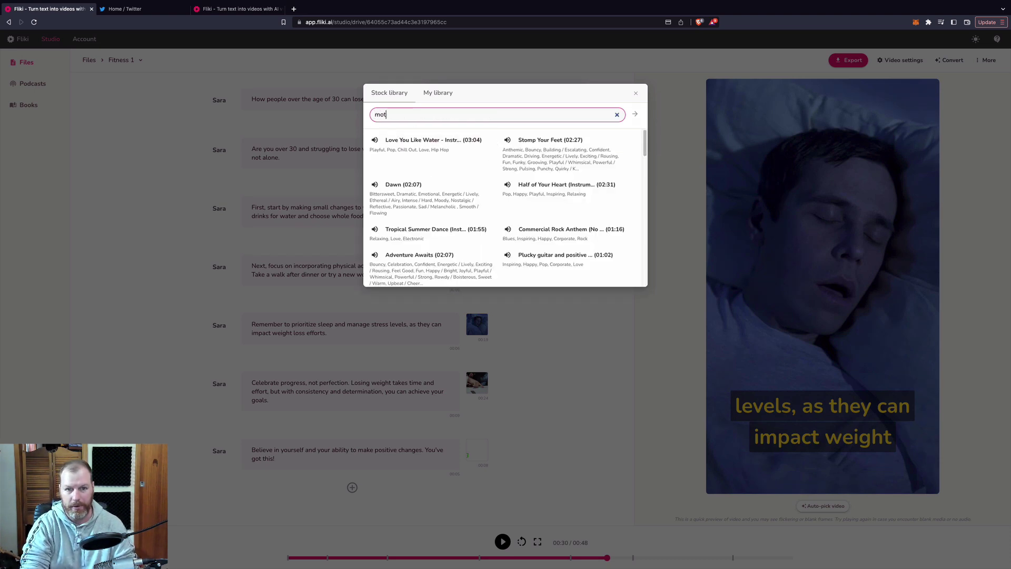
text(iv)
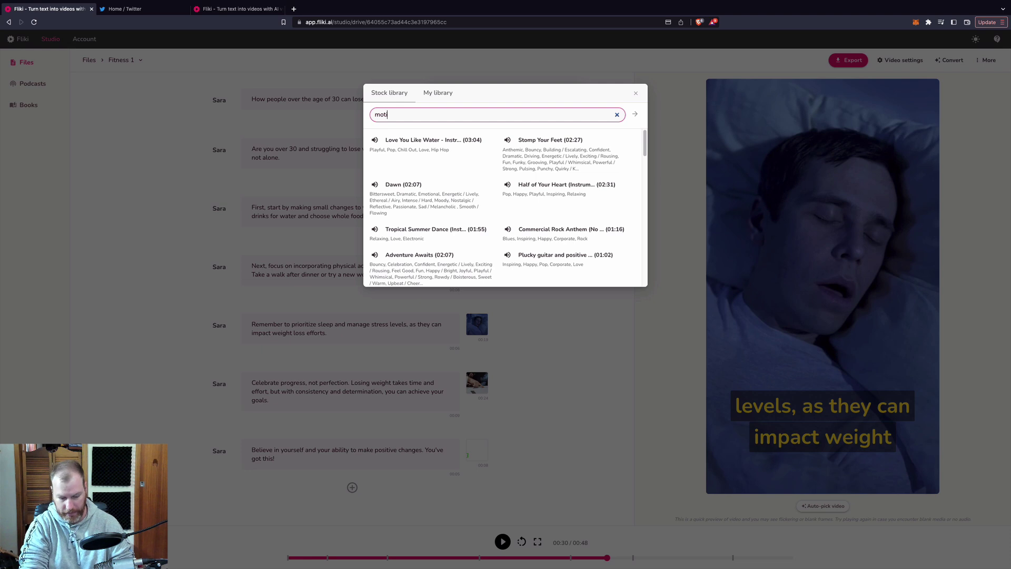
text(ational)
key(Return)
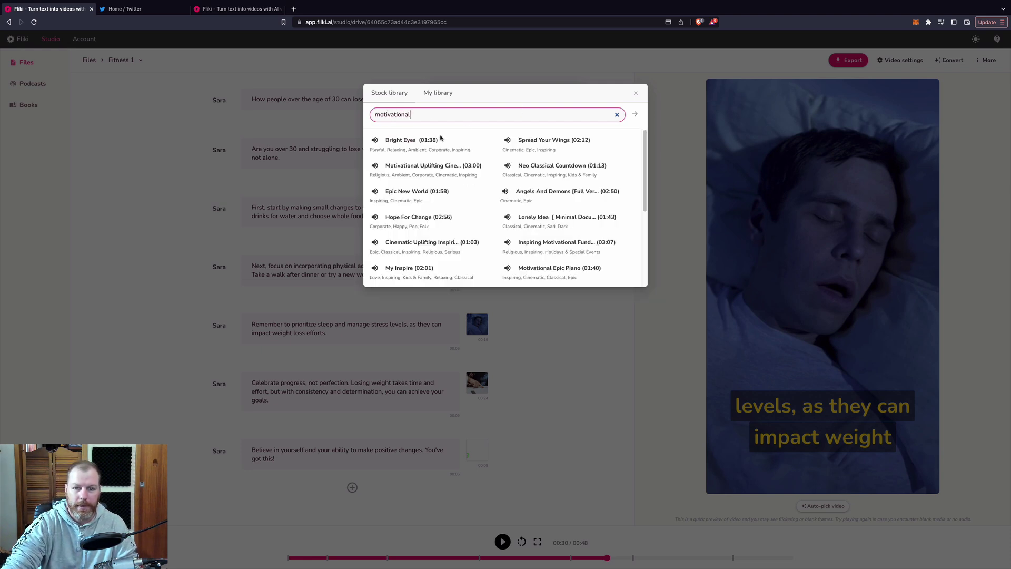
Step: Audition several motivational tracks and save Flying Dream as the background music
click(375, 140)
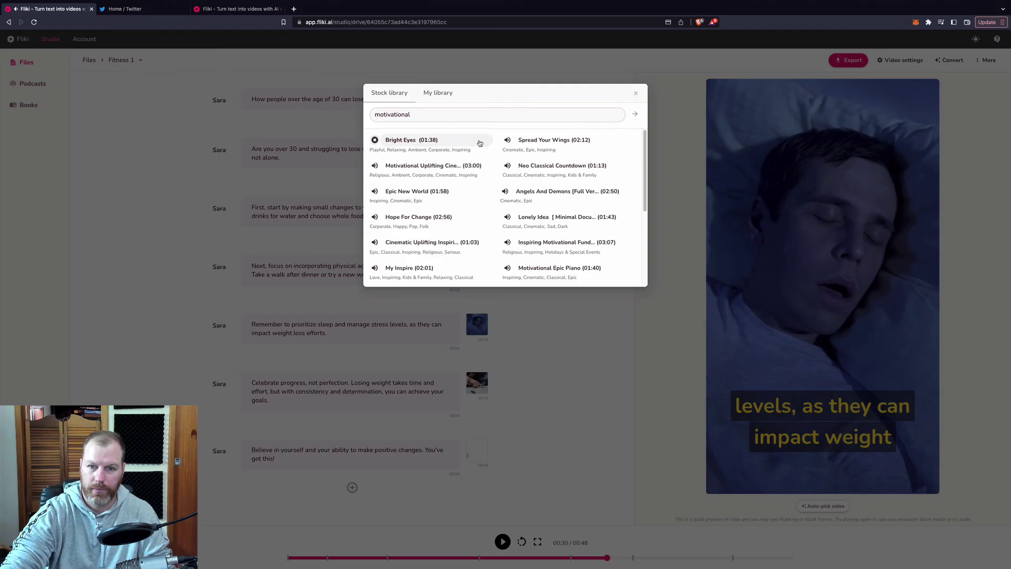
click(507, 140)
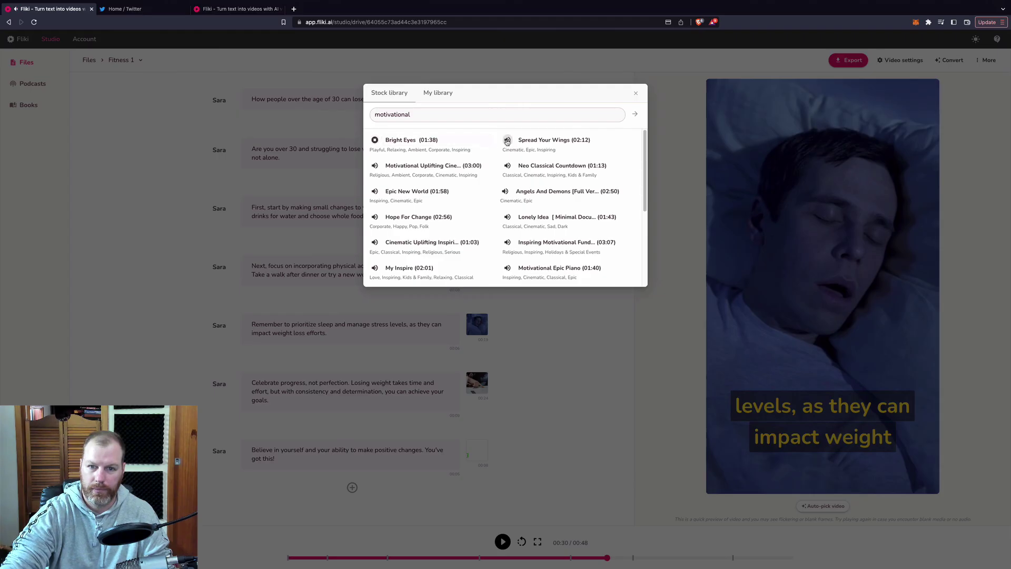
click(506, 166)
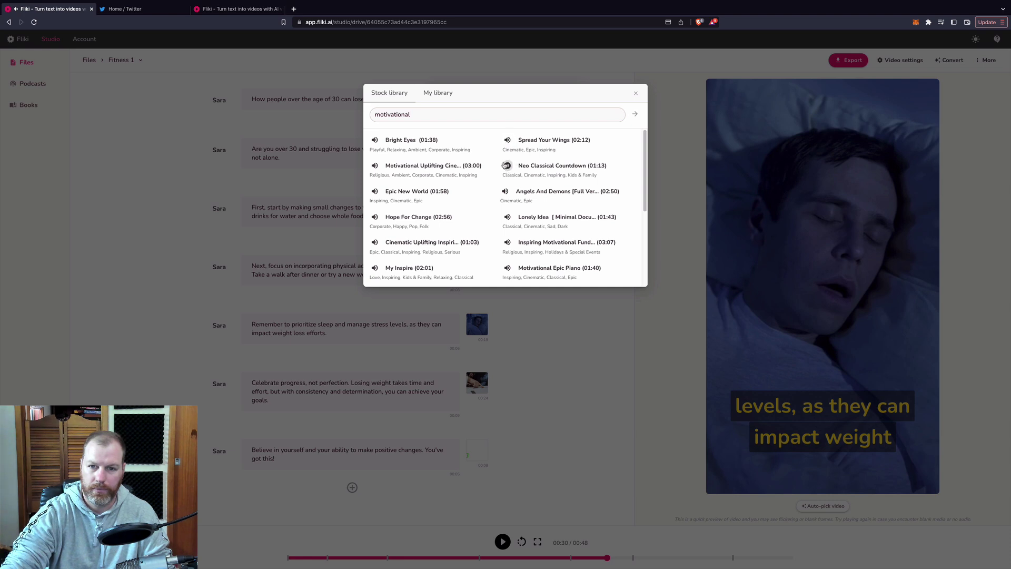
click(373, 192)
click(375, 218)
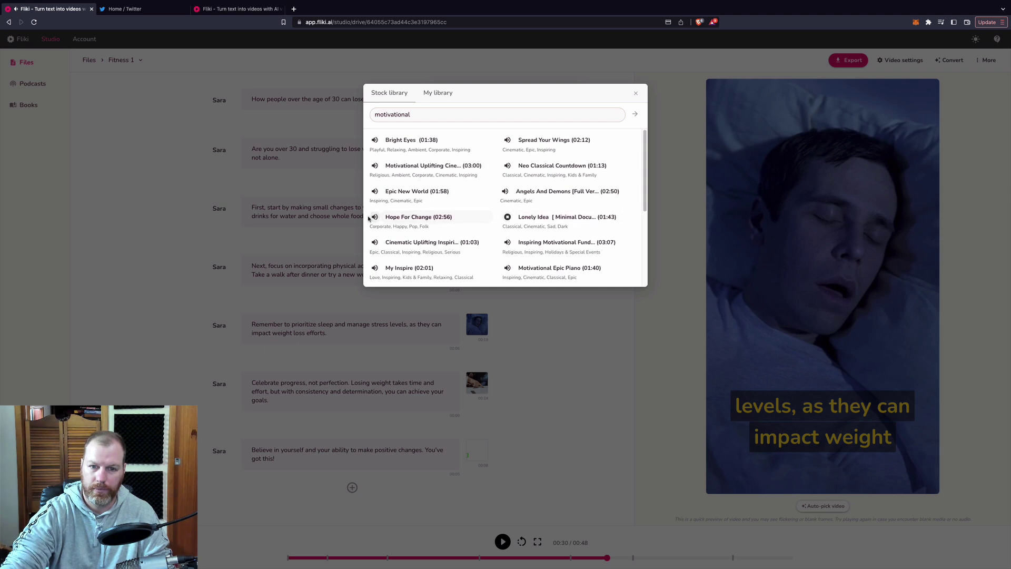
click(374, 243)
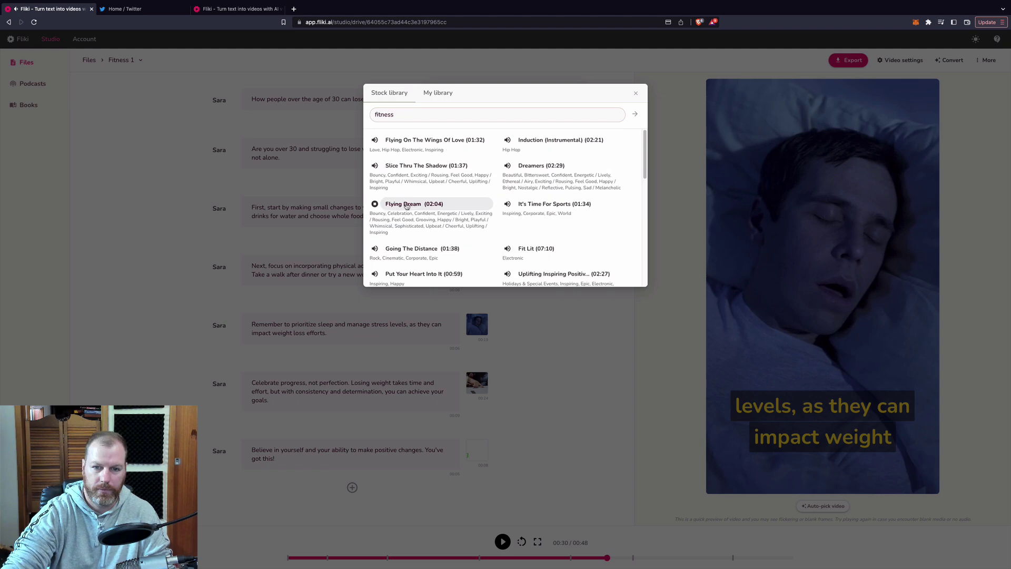
click(410, 206)
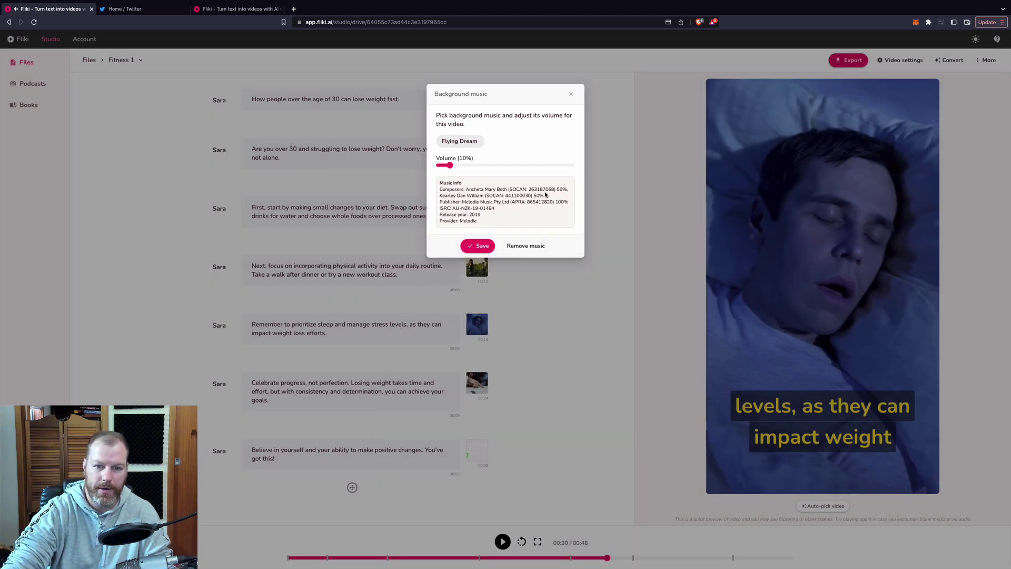
click(481, 248)
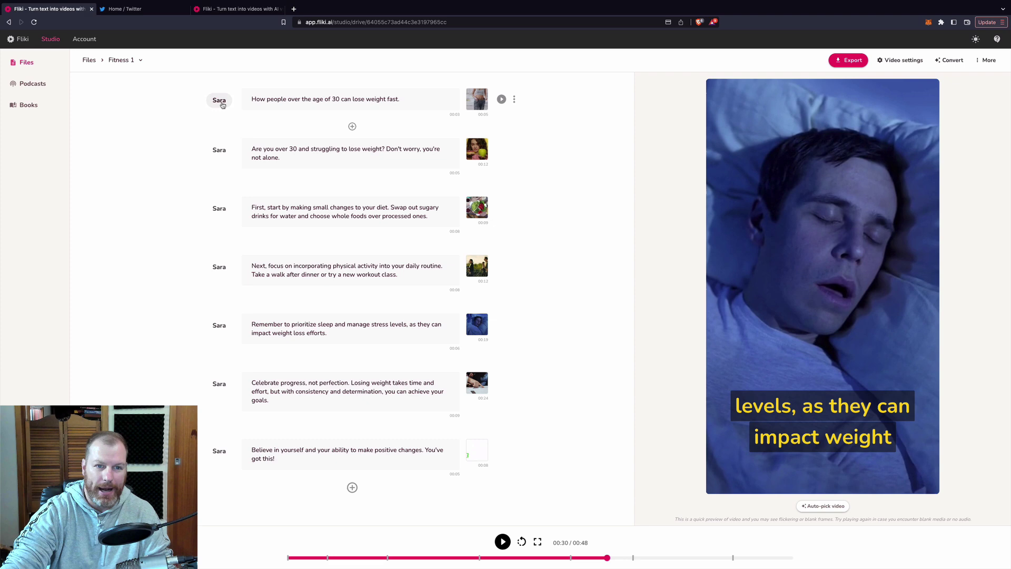
Step: Preview the Clara, Jane, Jenny, Aria, Matthew and Jason voices for the first scene
click(219, 100)
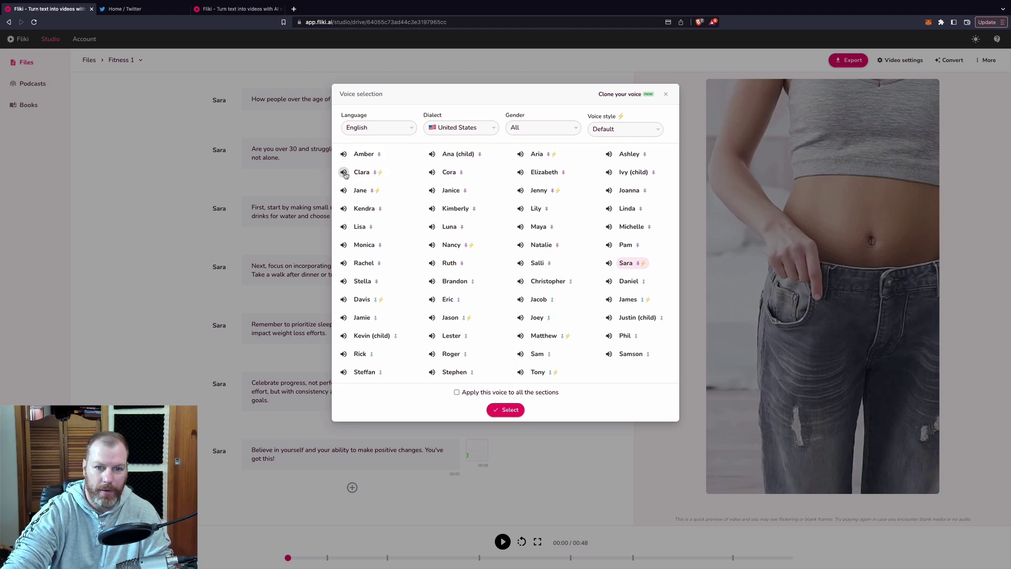
click(344, 173)
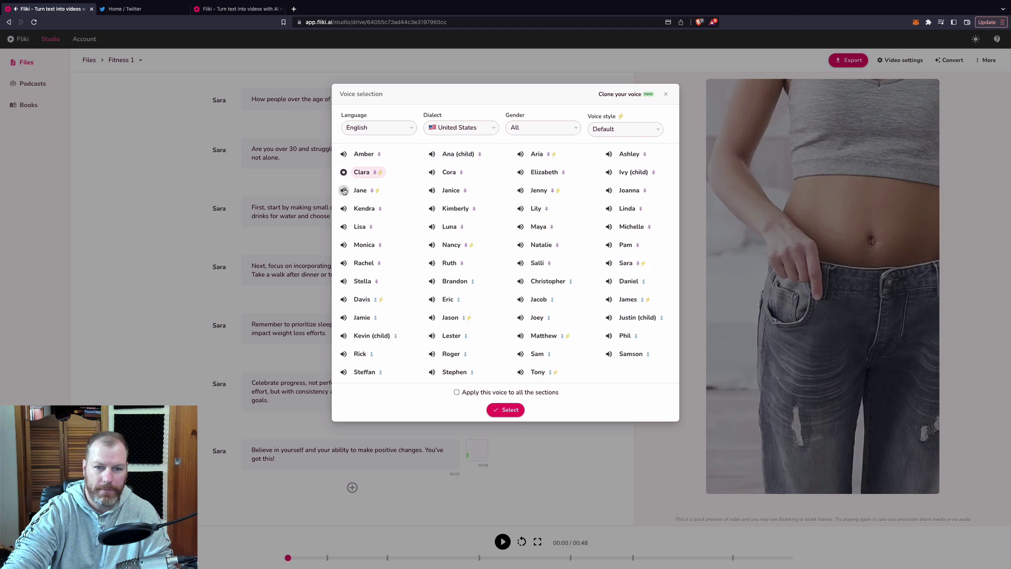
click(343, 191)
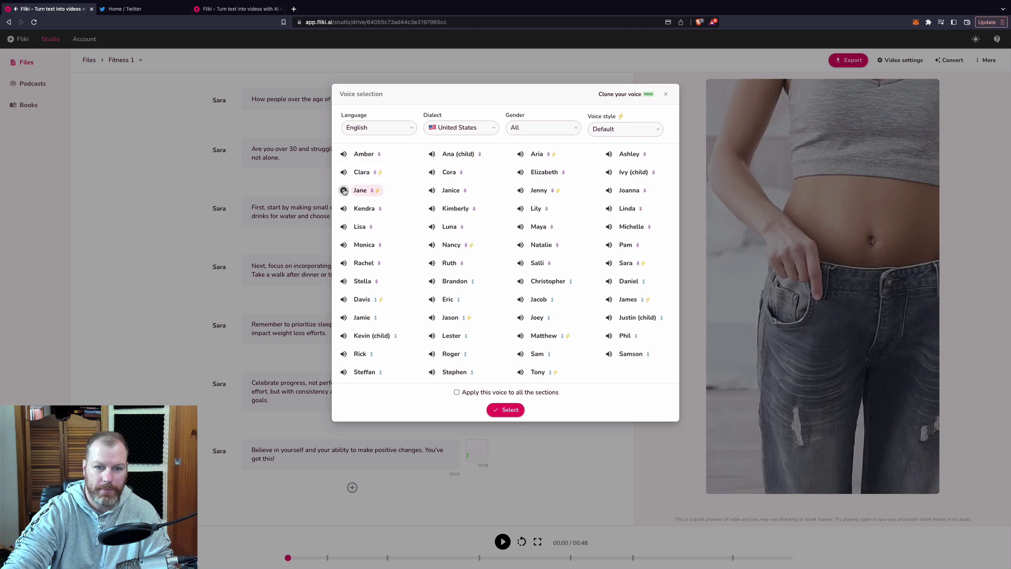
click(520, 190)
click(521, 154)
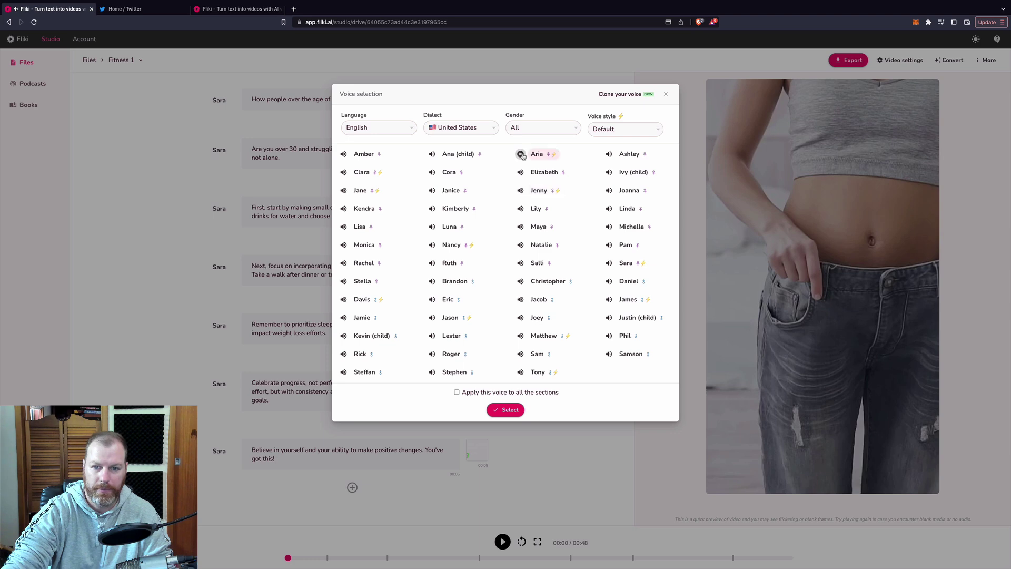
click(520, 335)
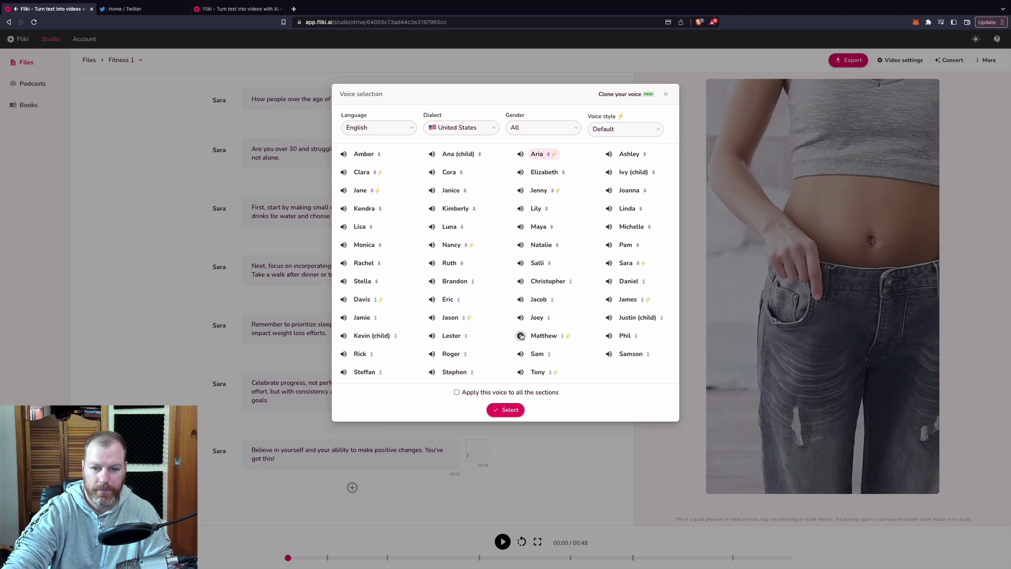
click(431, 318)
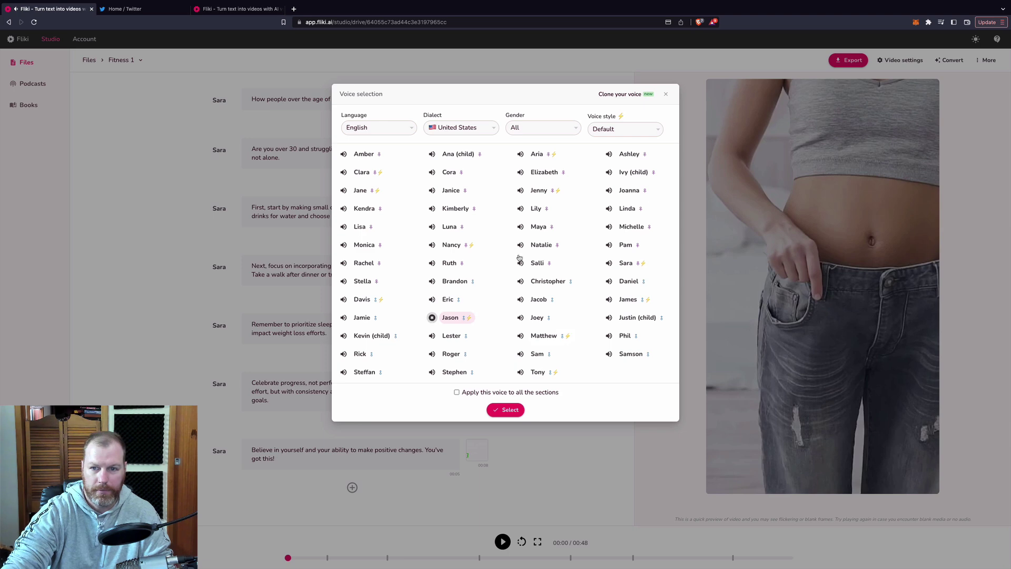
Step: Sample Sara, James, Michelle and Pam, then apply Joanna's voice to all sections
click(650, 130)
click(650, 130)
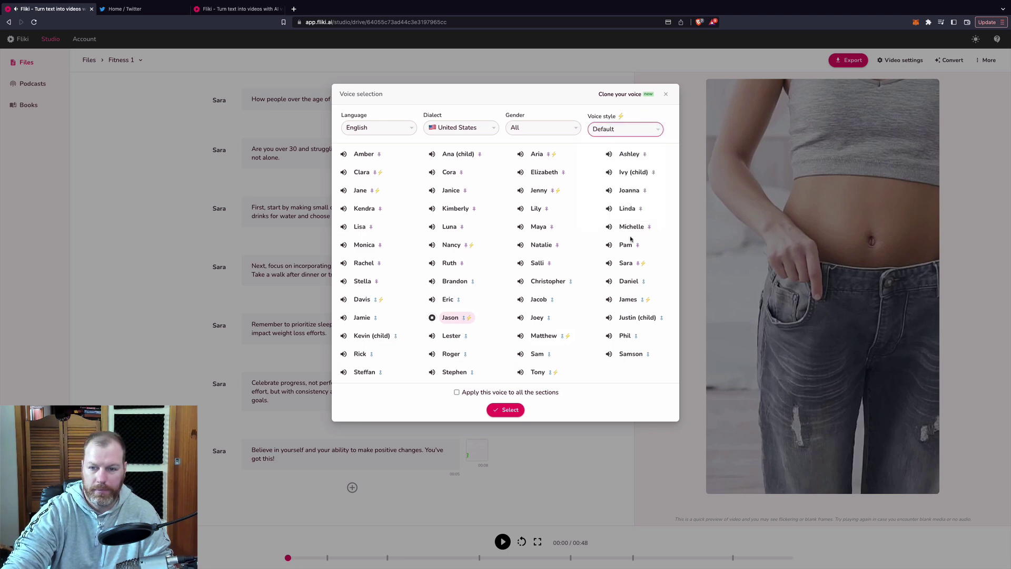
click(609, 264)
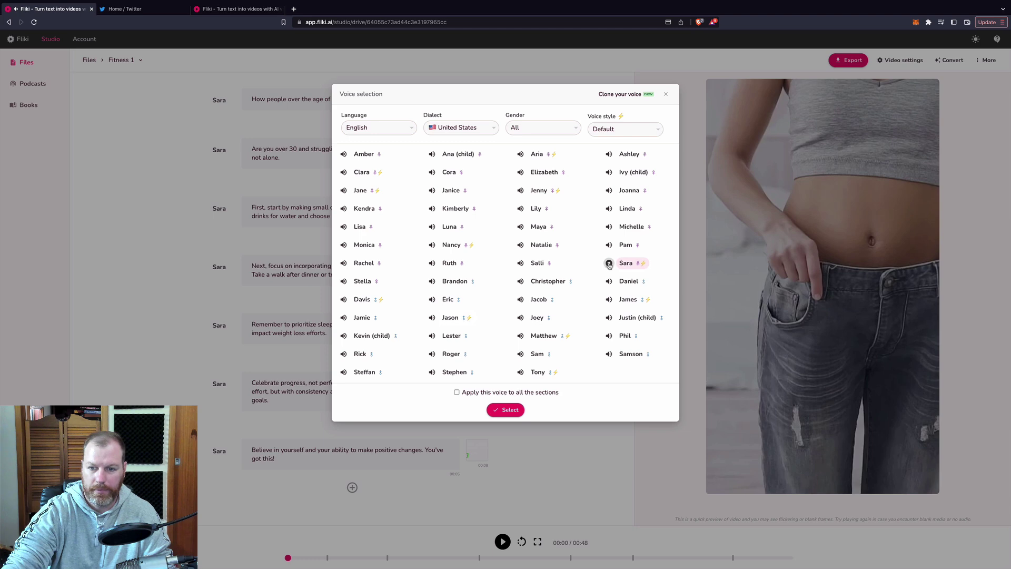
click(608, 300)
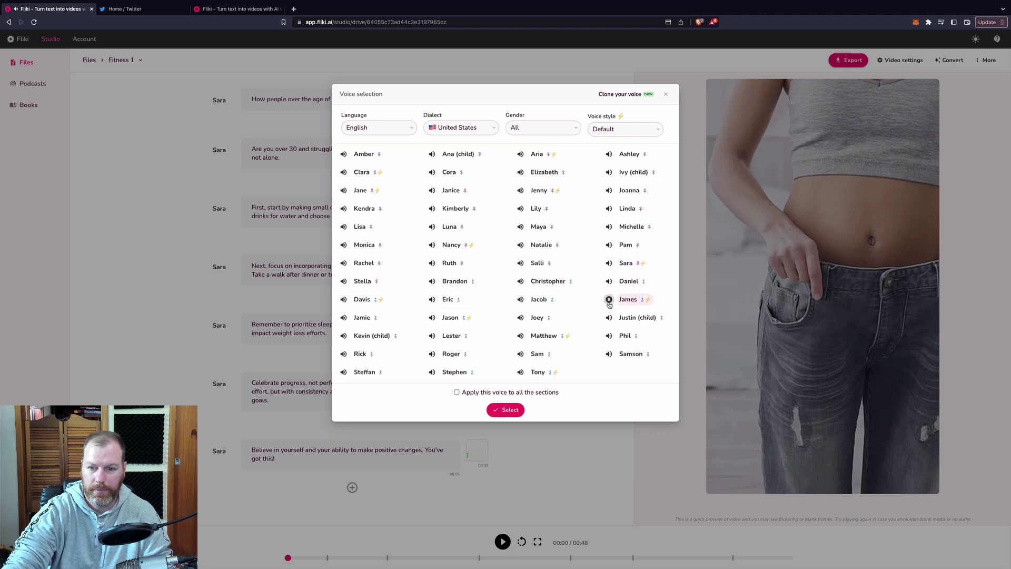
click(609, 227)
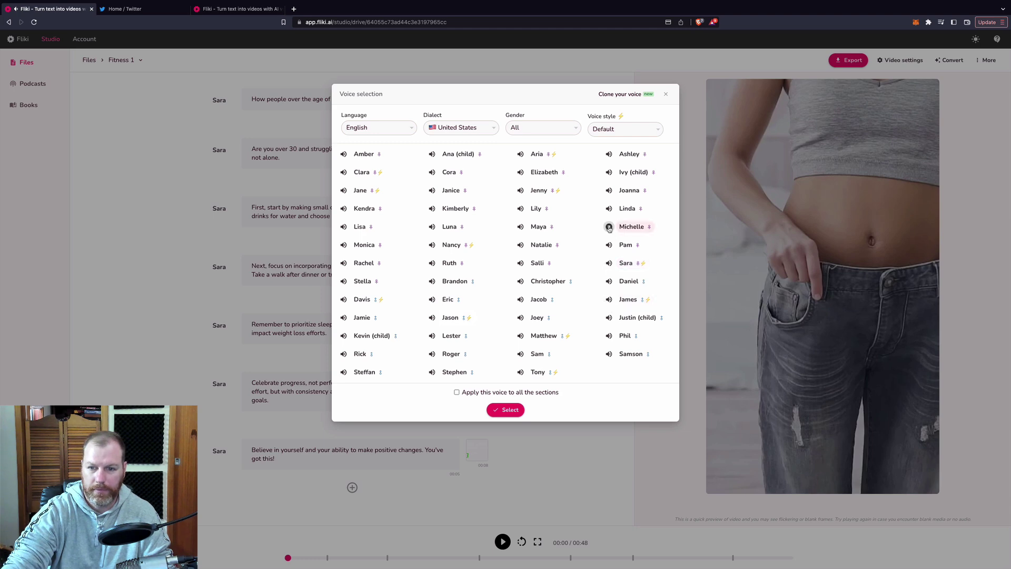
click(609, 245)
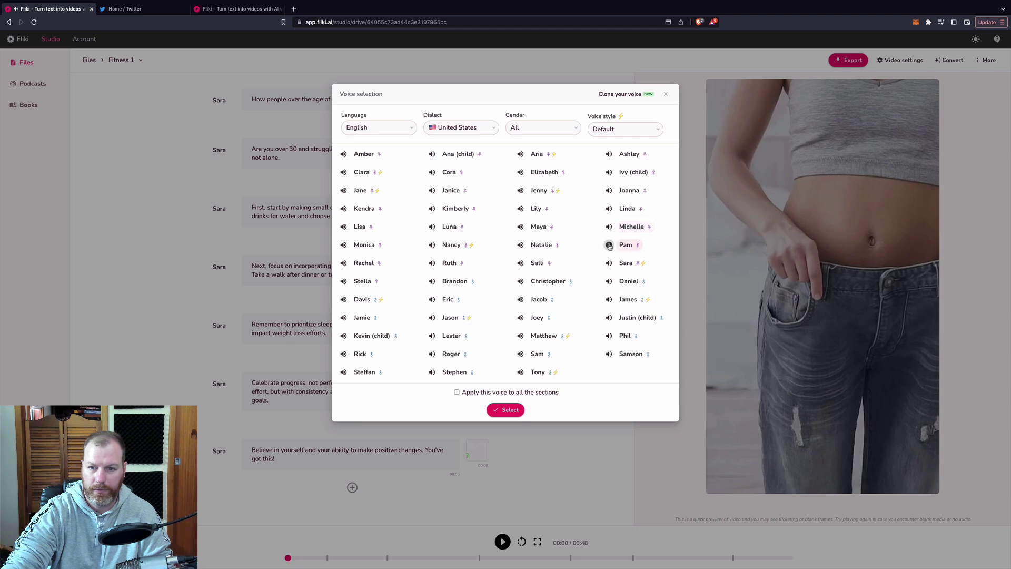
click(609, 190)
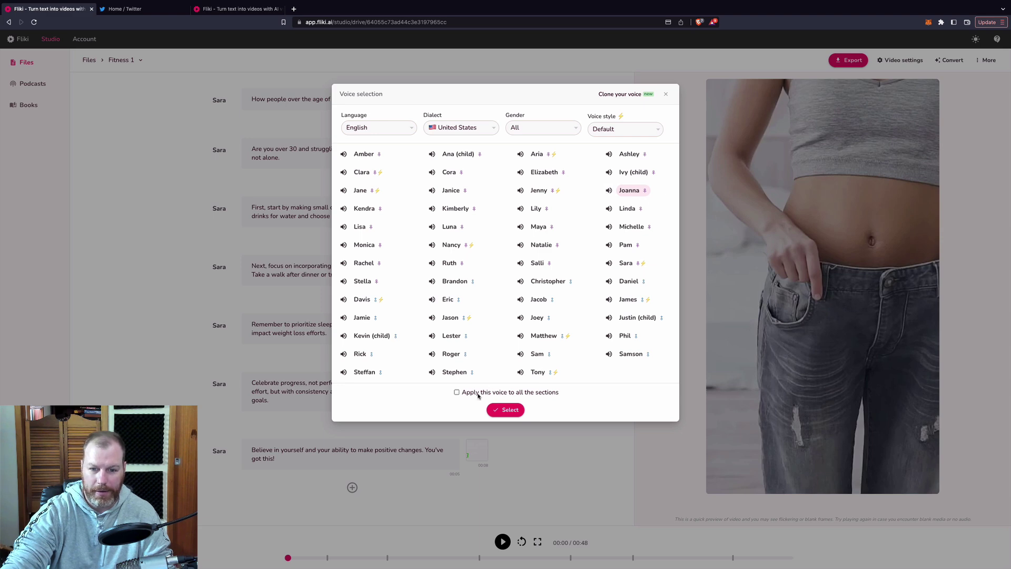
click(457, 392)
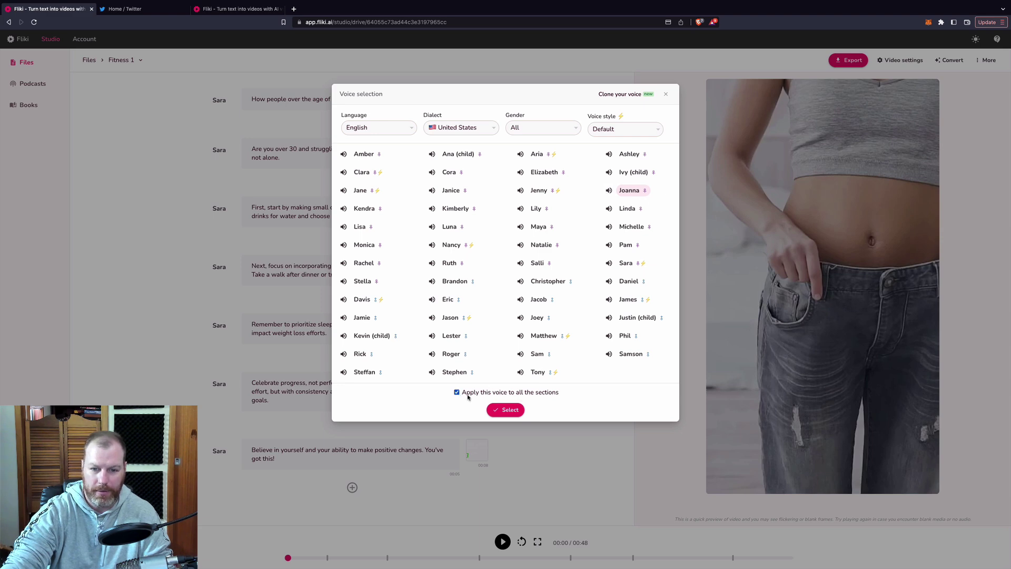
click(506, 410)
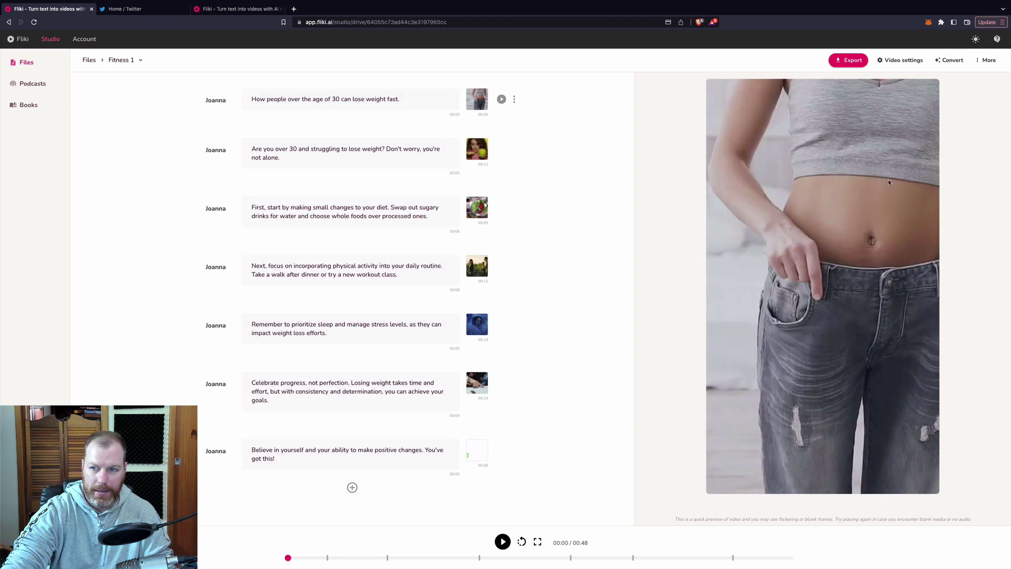
Step: Set the video size to Landscape, save, then play and pause the preview
click(912, 60)
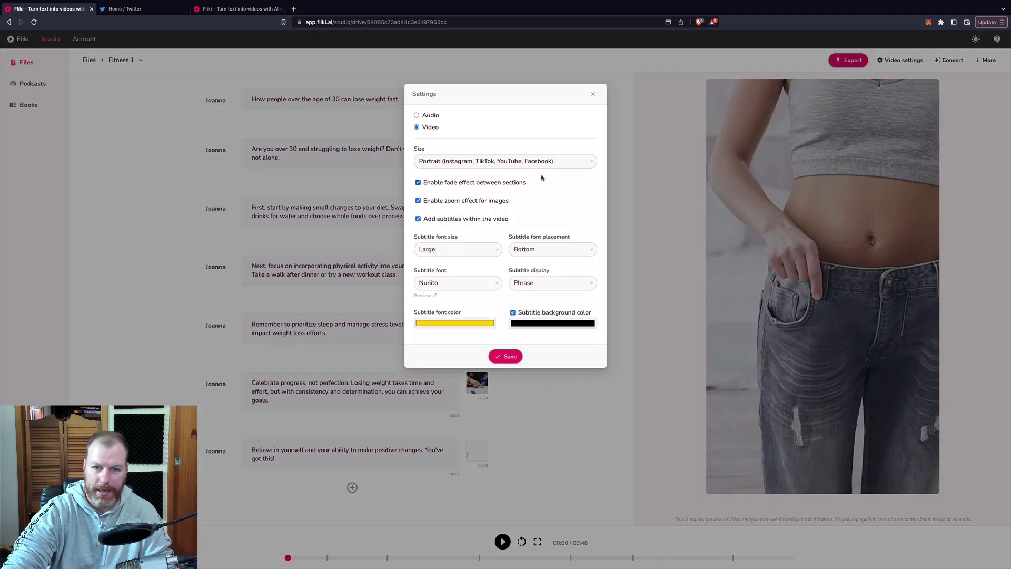
click(498, 161)
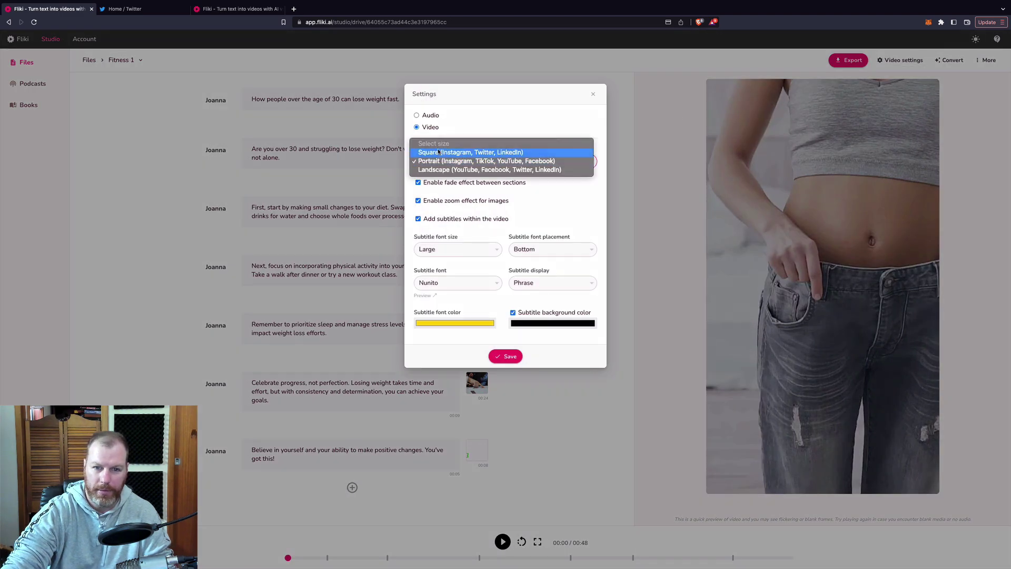
click(433, 169)
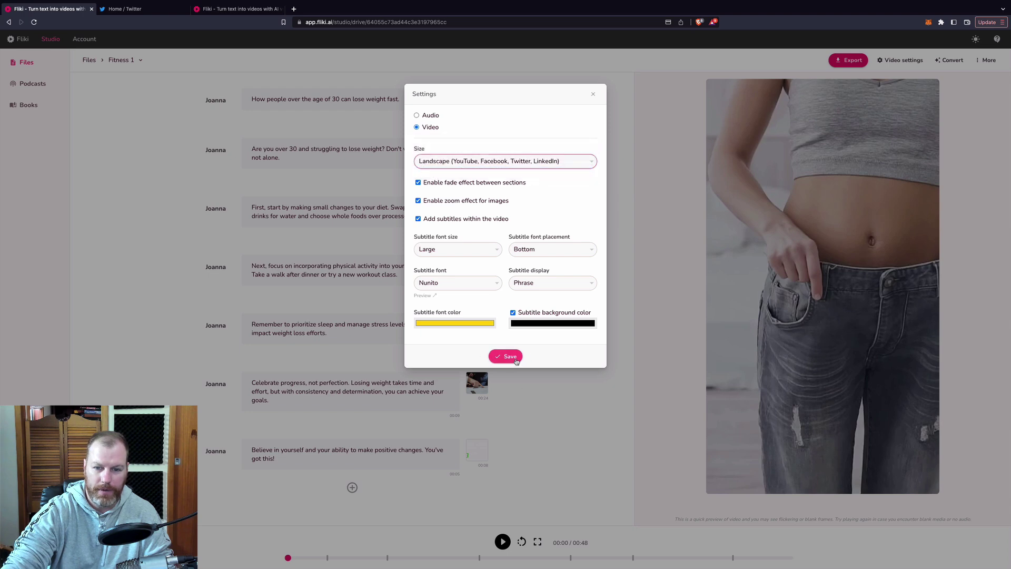
click(517, 361)
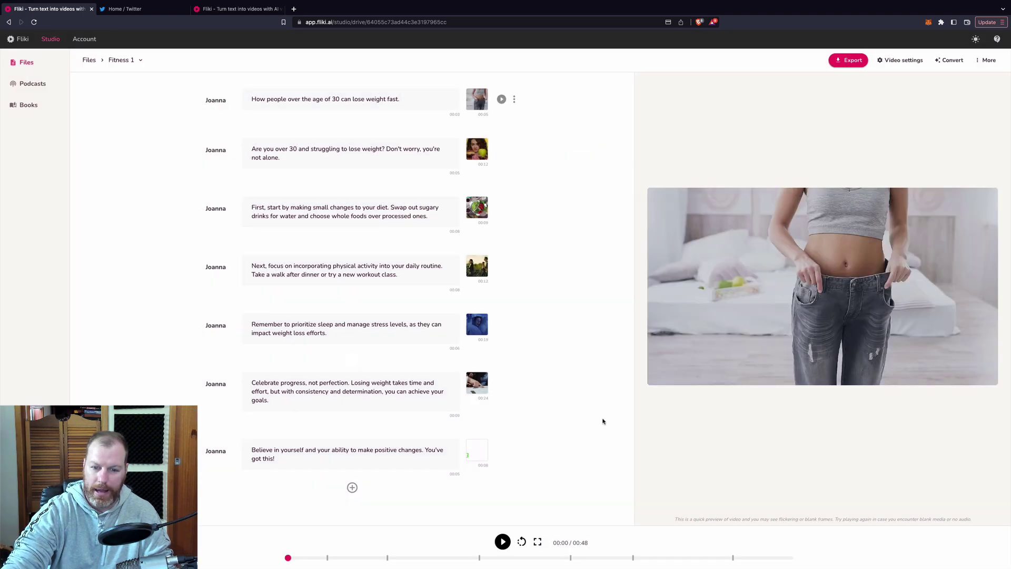
click(503, 542)
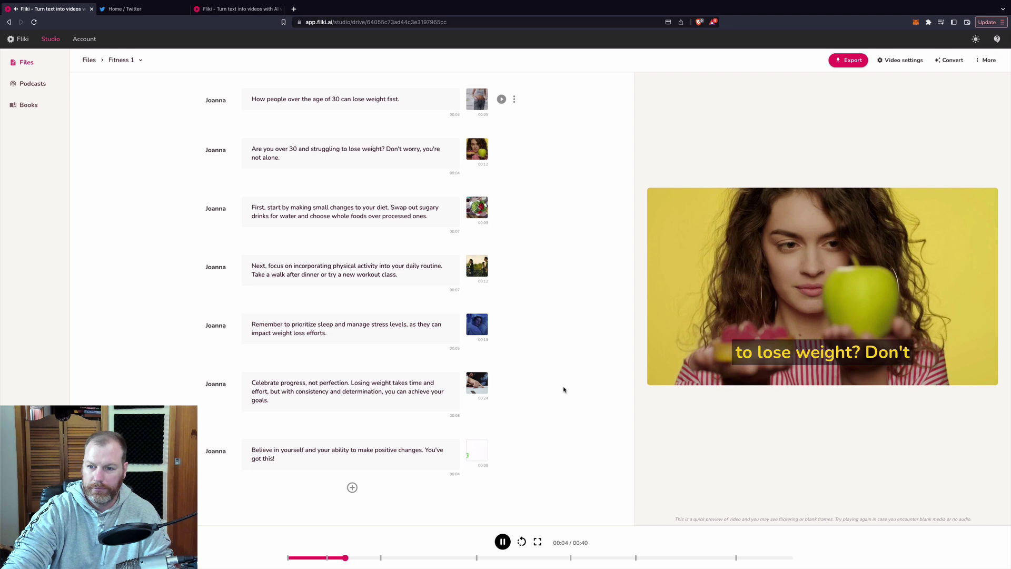
click(500, 545)
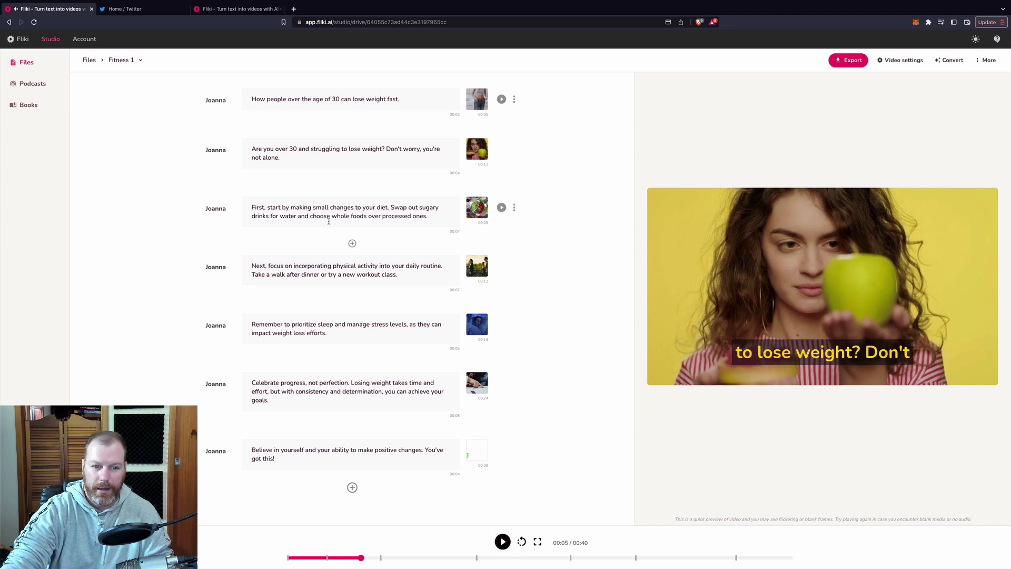
Step: Switch the narration back to Sara's voice across all seven sections
click(216, 100)
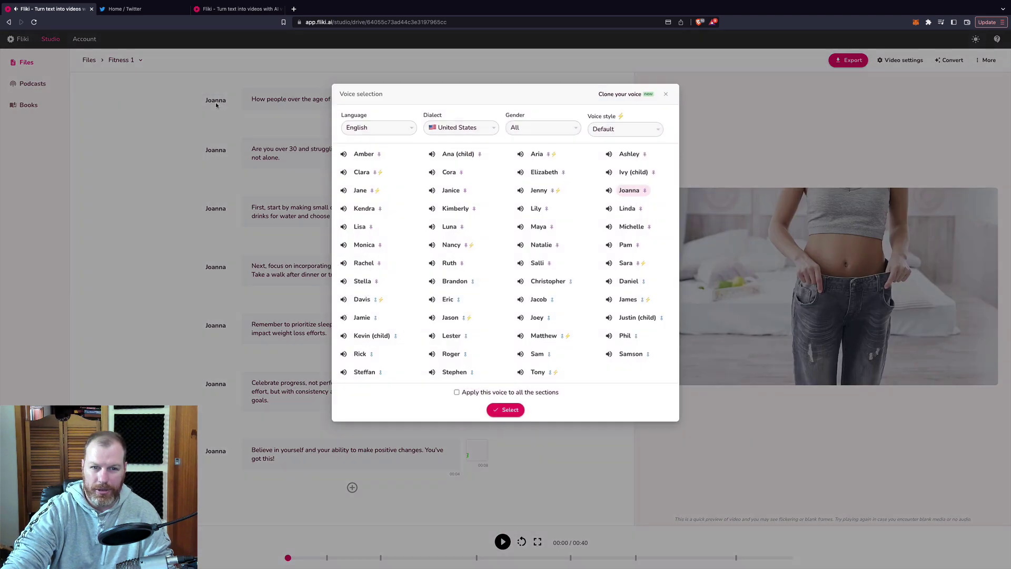
click(626, 263)
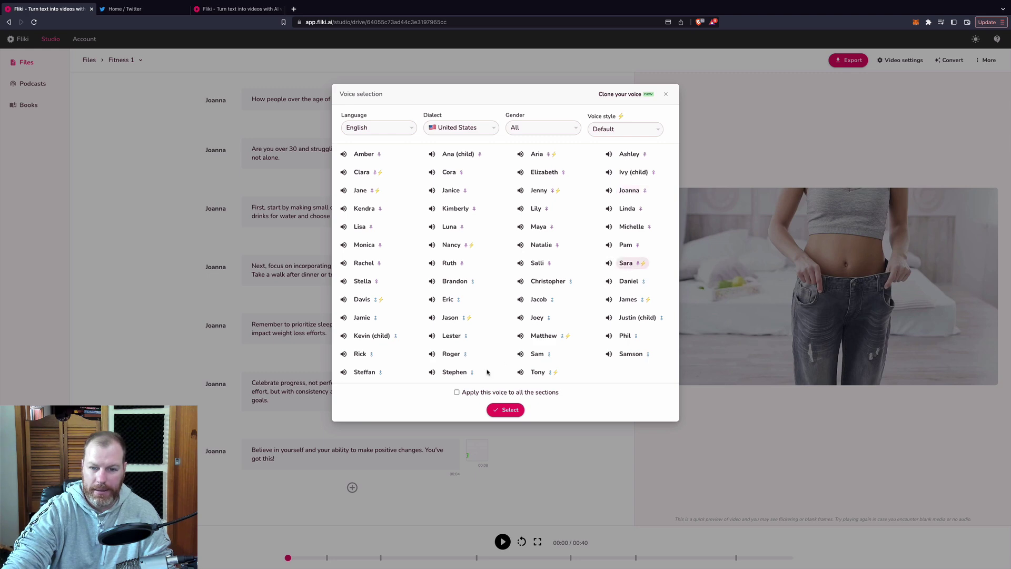
click(456, 392)
click(505, 410)
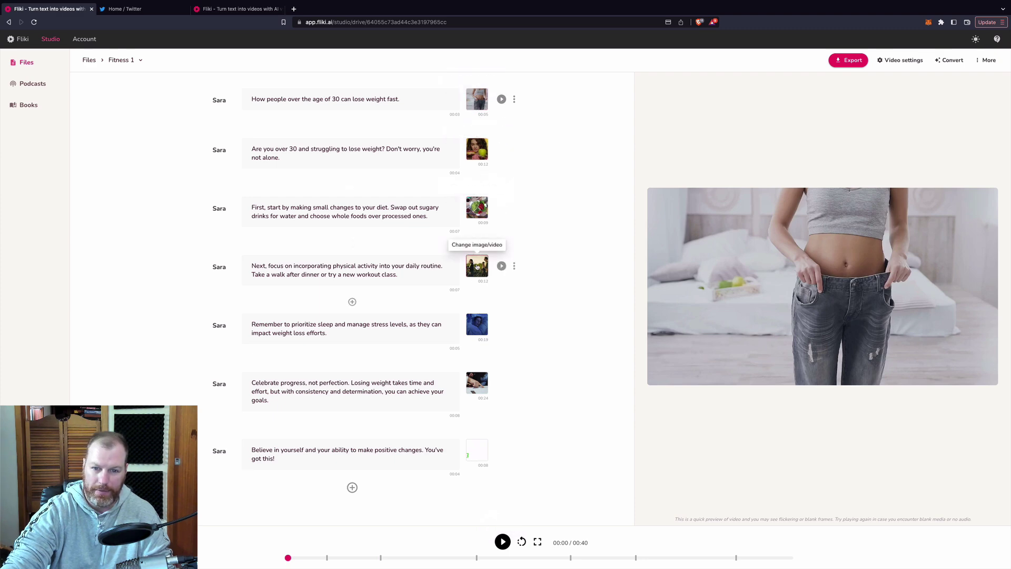
click(477, 100)
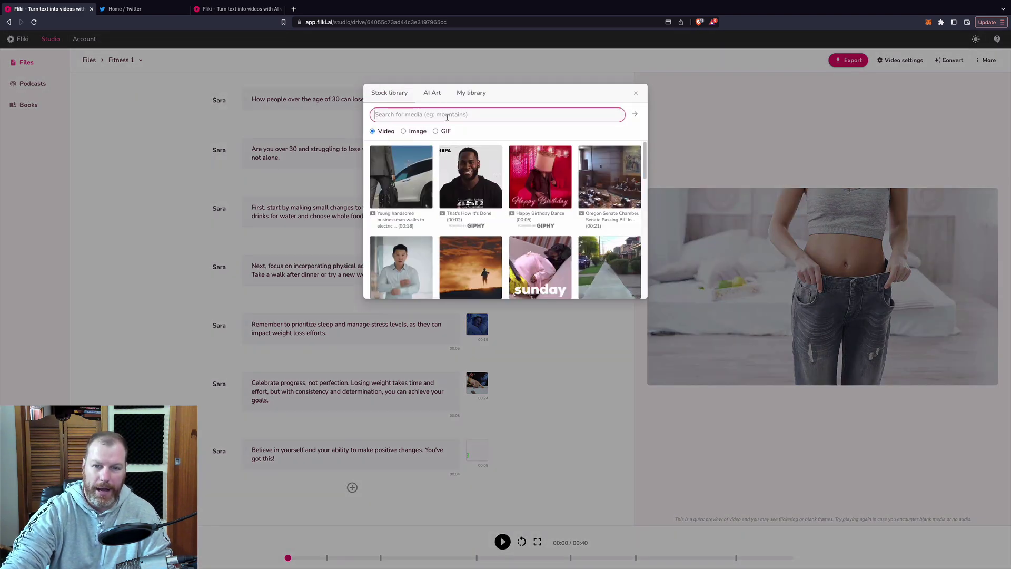
click(434, 93)
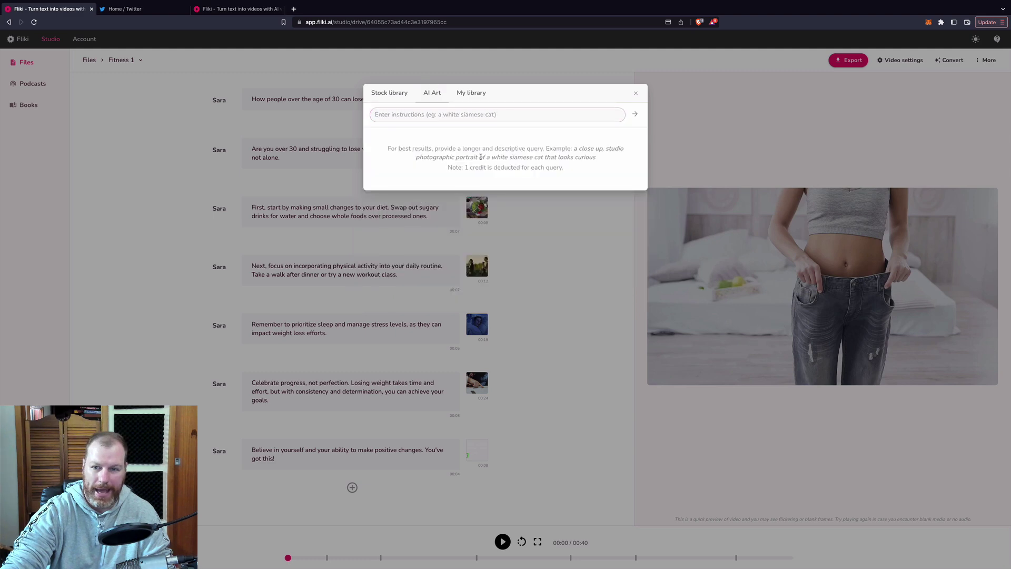
click(393, 93)
scroll(492, 196, down, 5)
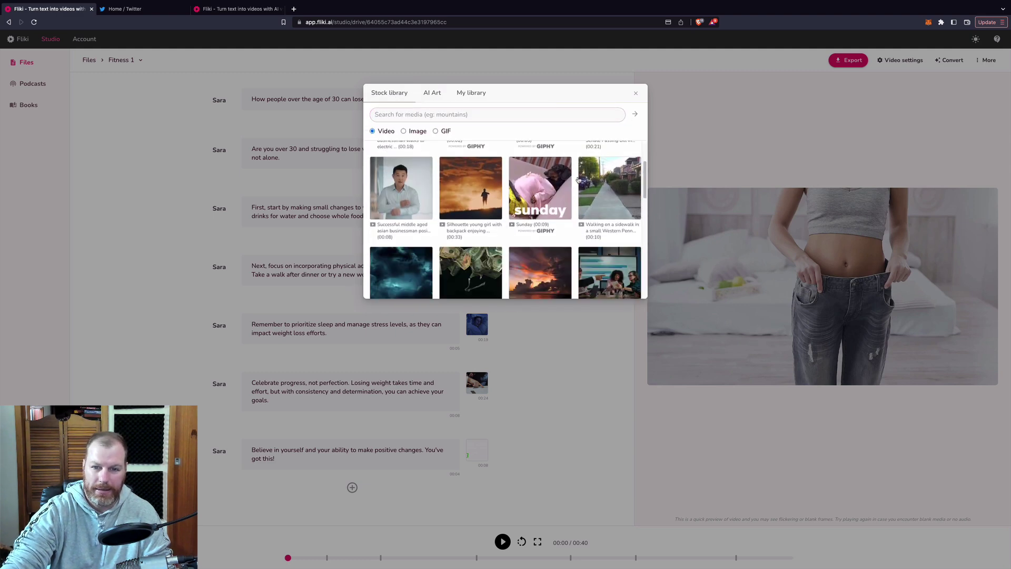
click(635, 95)
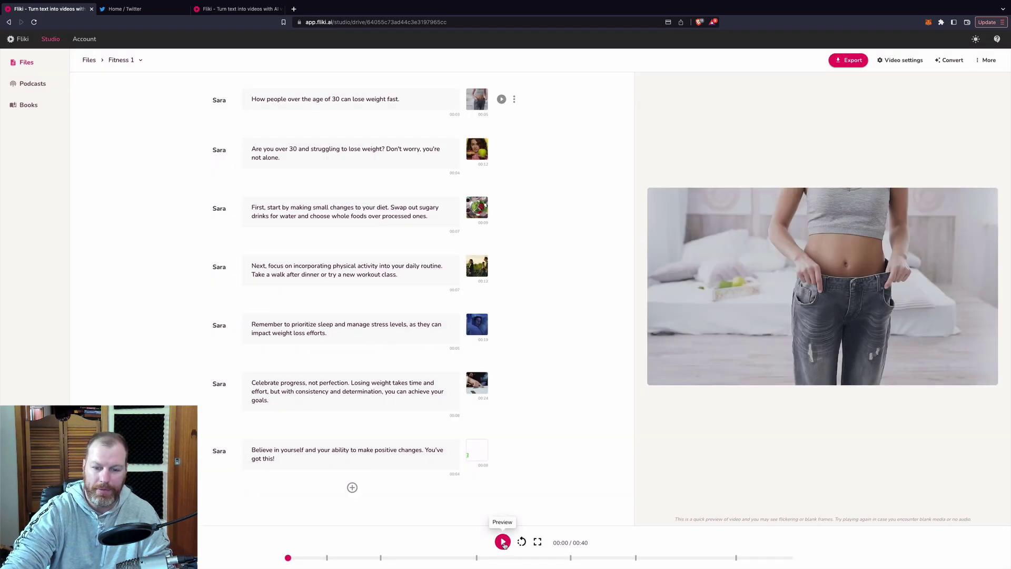
Step: Play the preview, skip ahead to the walking scene, then show the Convert options
click(503, 543)
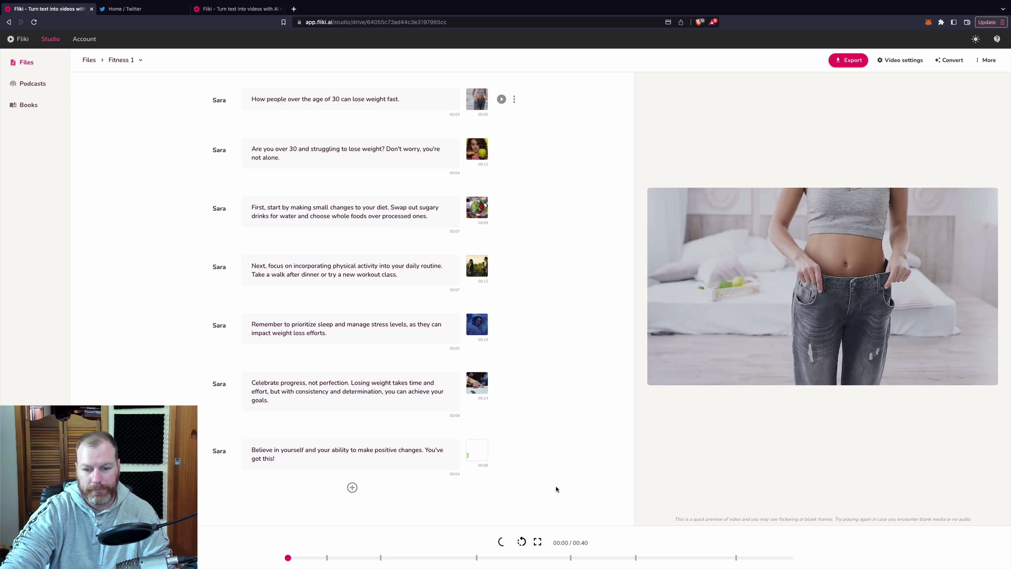
click(542, 558)
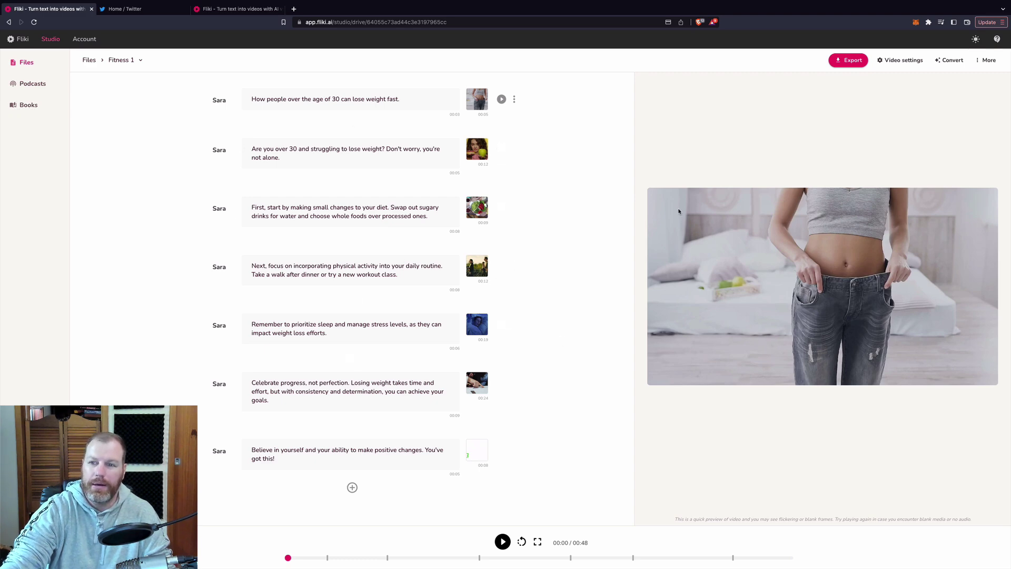
click(951, 61)
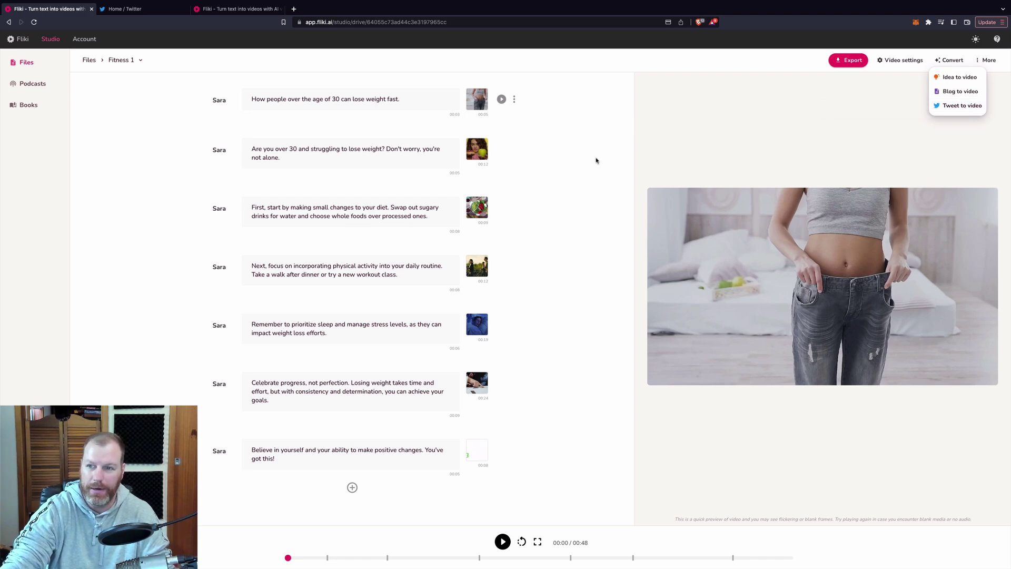
Step: Dismiss the Convert dropdown to return to the seven Sara-narrated weight-loss scenes
click(614, 161)
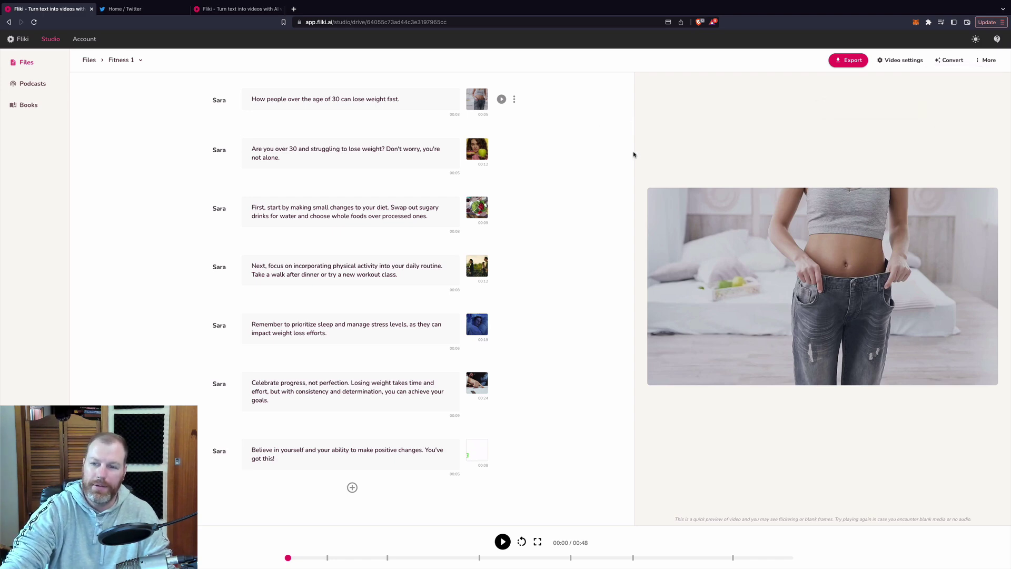